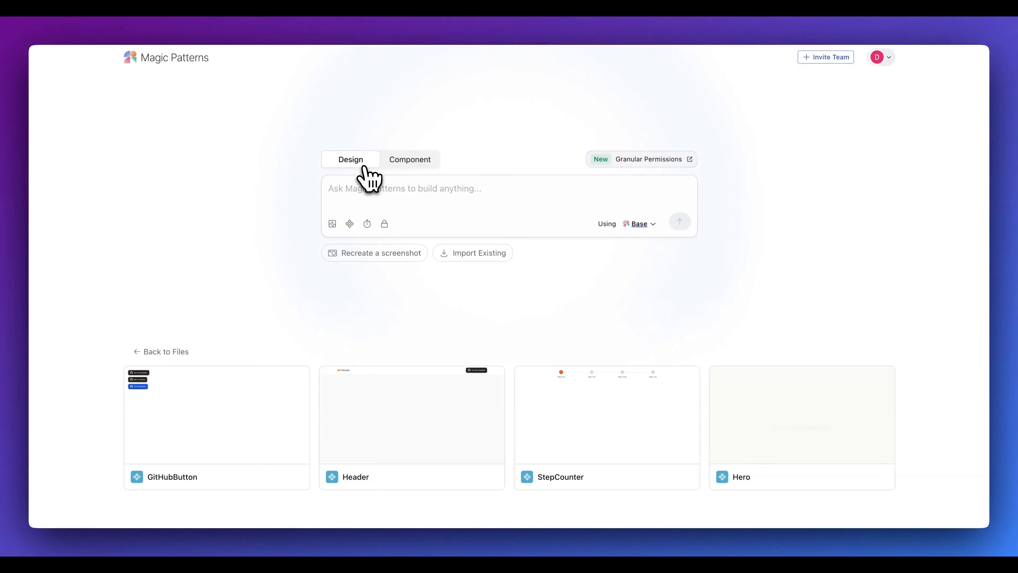
{"action": "left_click", "coordinate": [447, 191]}
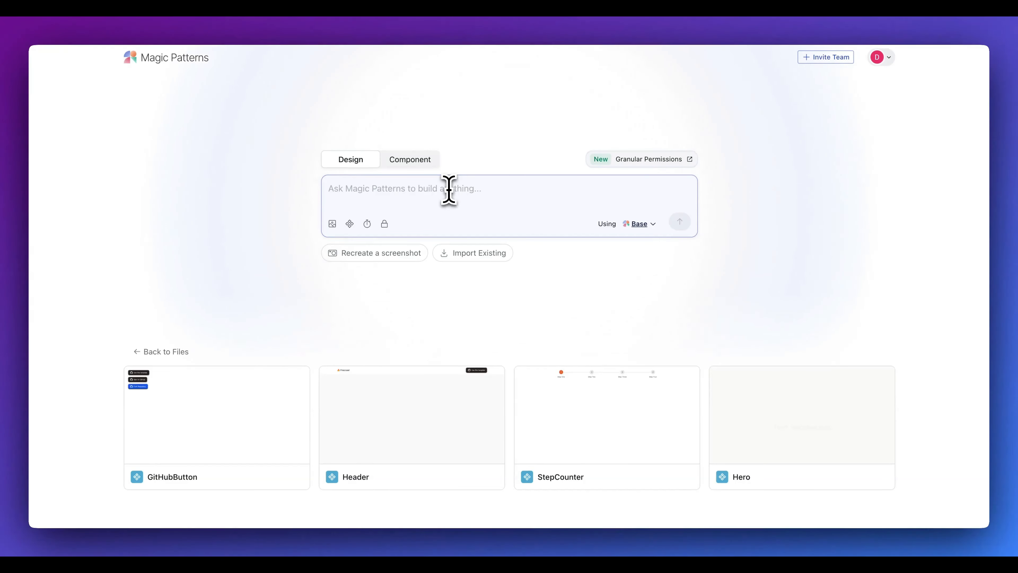
{"action": "left_click", "coordinate": [415, 165]}
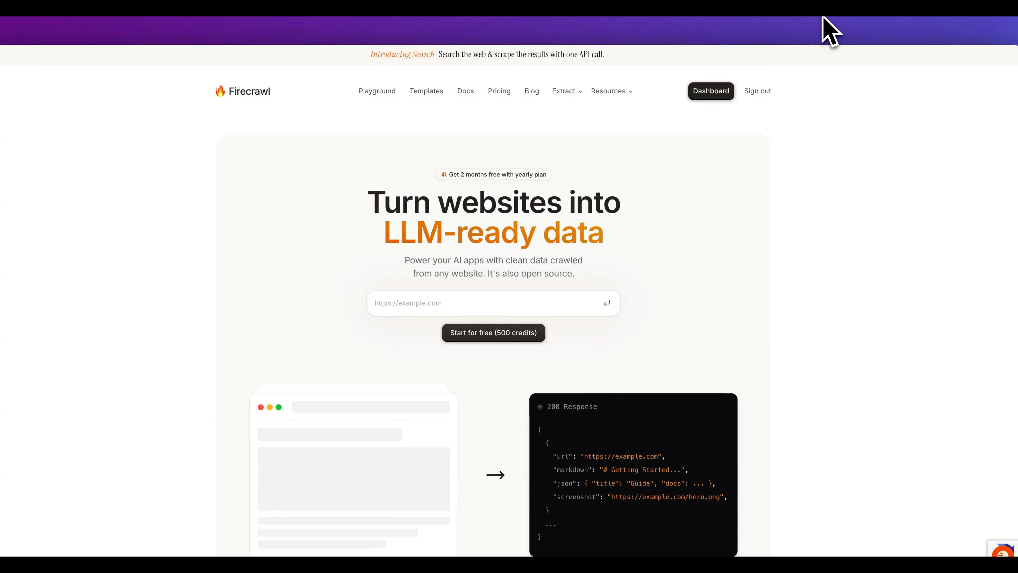
- Examine the hero headline on the Firecrawl homepage and in the Hero component preview
{"action": "left_click_drag", "start_coordinate": [700, 242], "coordinate": [355, 206]}
{"action": "left_click", "coordinate": [355, 207]}
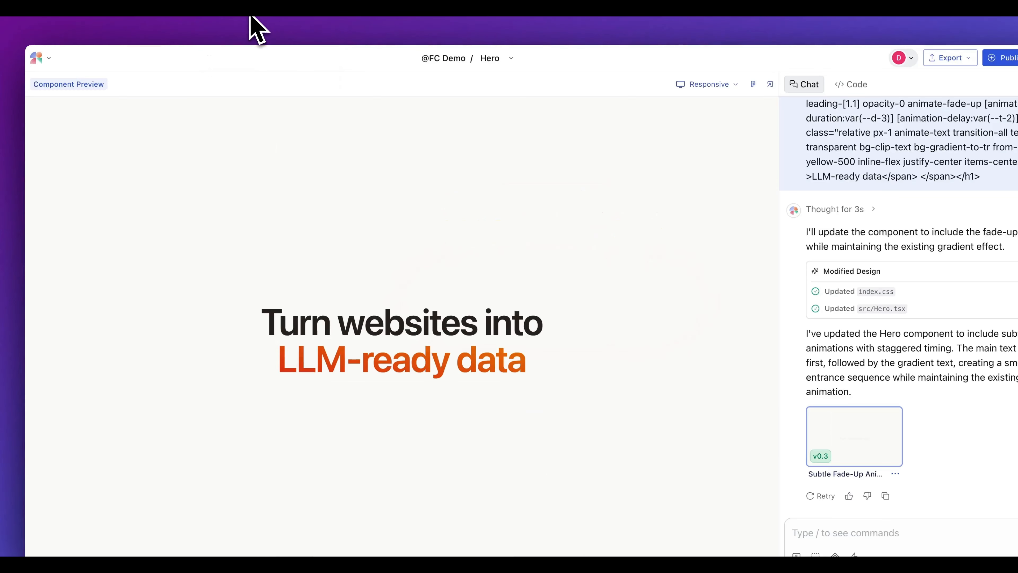
{"action": "left_click_drag", "start_coordinate": [262, 318], "coordinate": [501, 357]}
{"action": "left_click", "coordinate": [409, 242]}
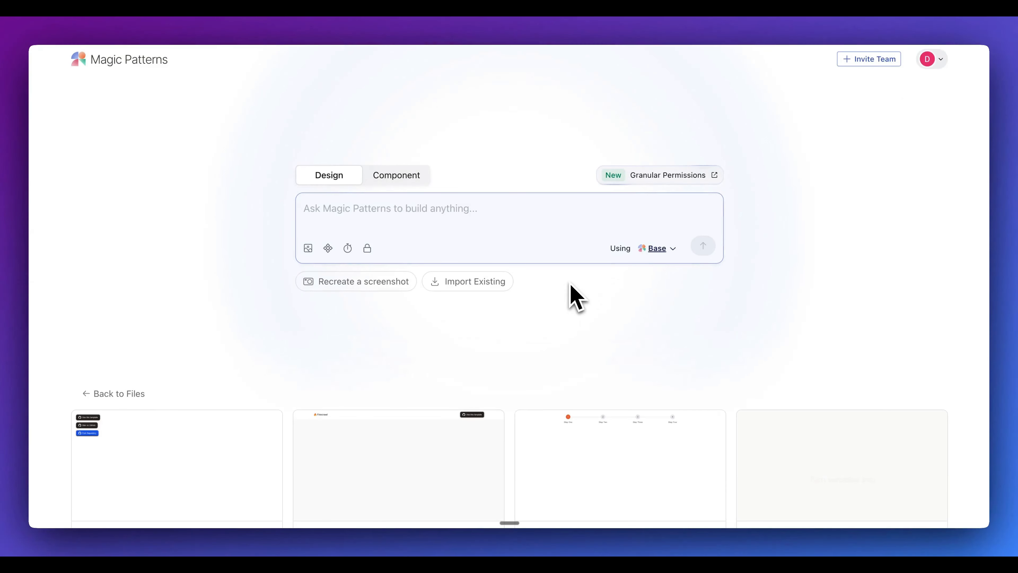
{"action": "type", "text": "I want to use the @header"}
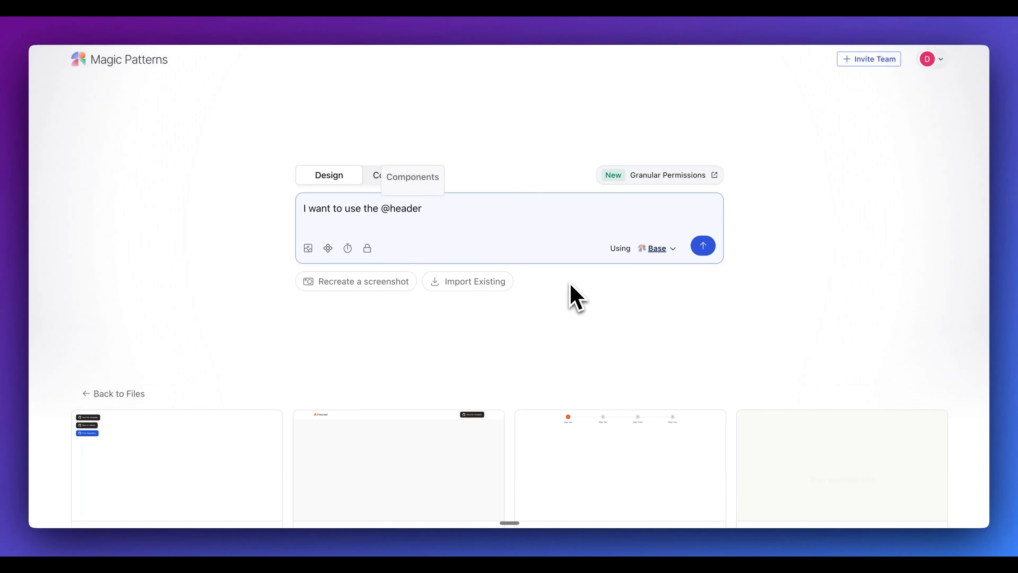
{"action": "left_click", "coordinate": [519, 179]}
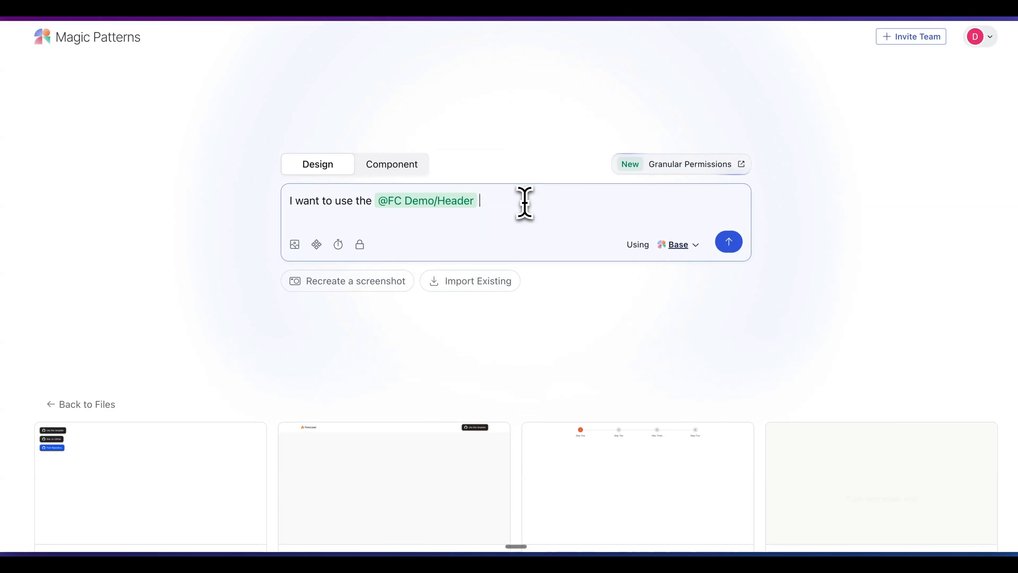
{"action": "type", "text": "and I want to"}
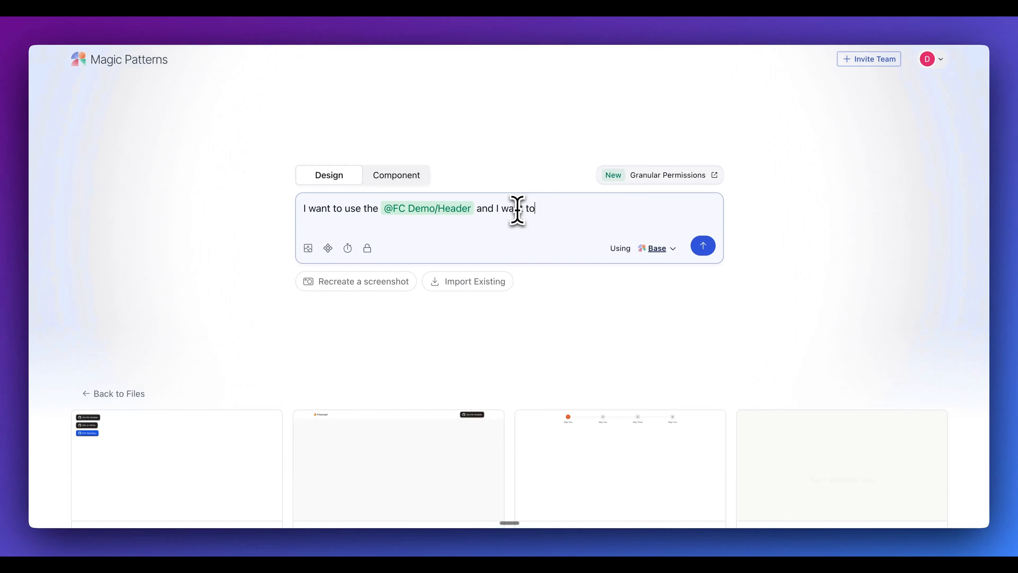
{"action": "type", "text": " have a @s"}
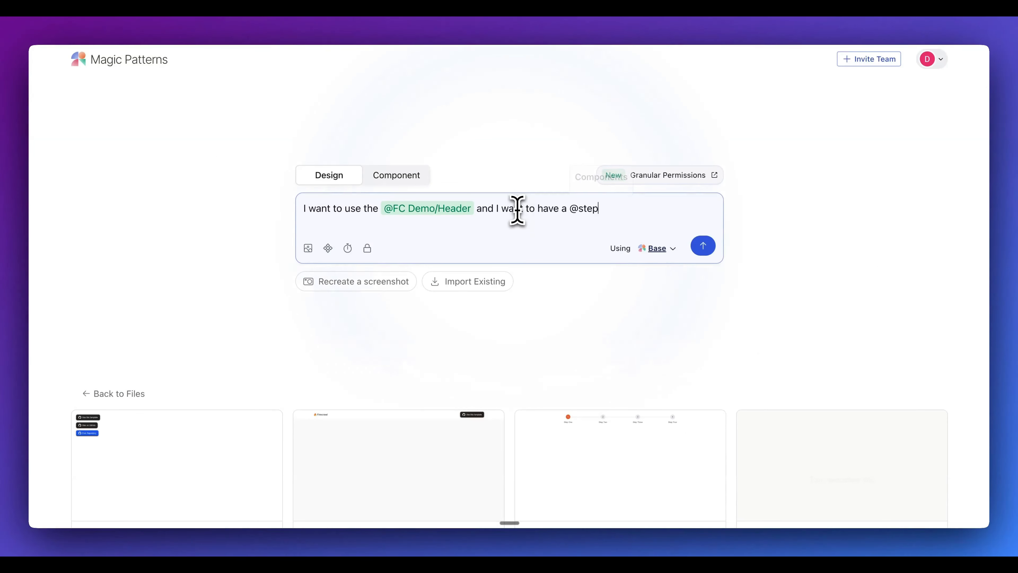
{"action": "type", "text": "tep"}
{"action": "left_click", "coordinate": [601, 179]}
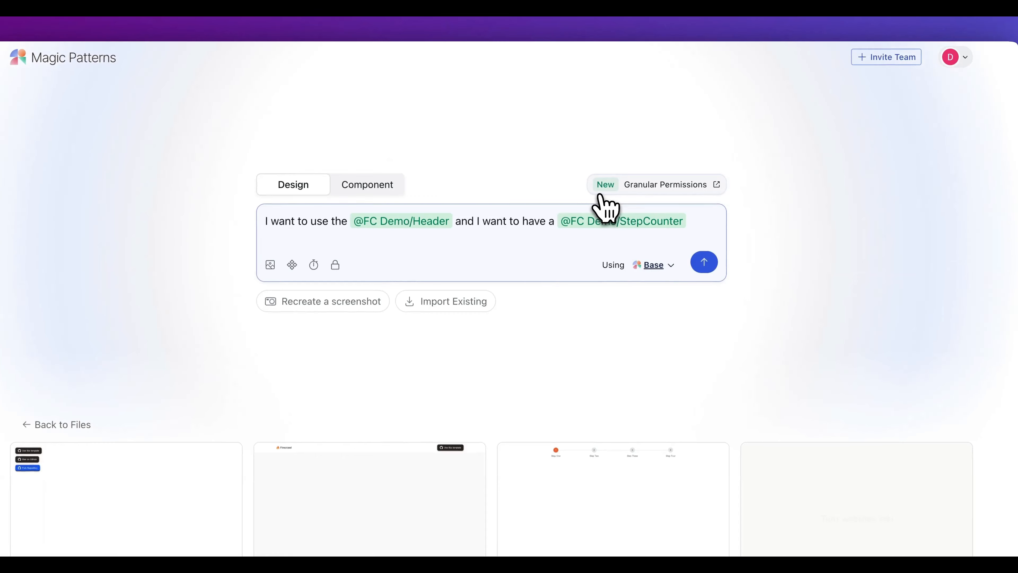
{"action": "type", "text": "to bui"}
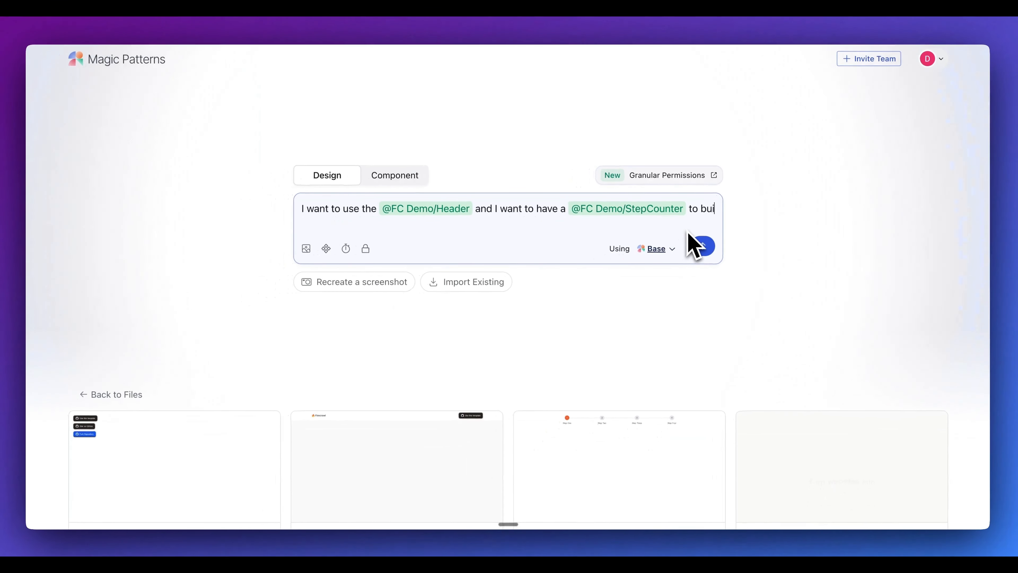
{"action": "type", "text": "ld out a multi step"}
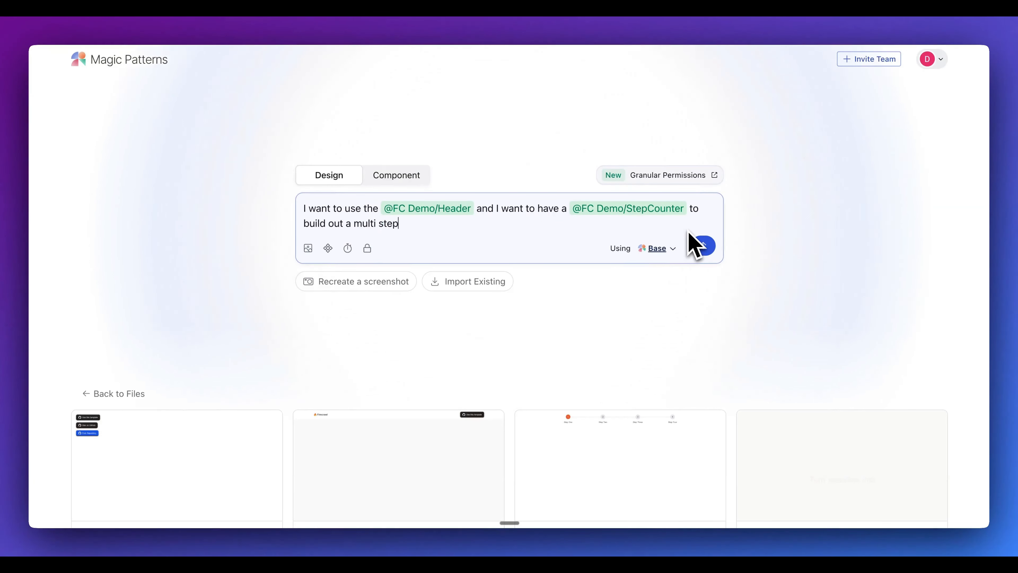
{"action": "type", "text": " app. Lets use the @github"}
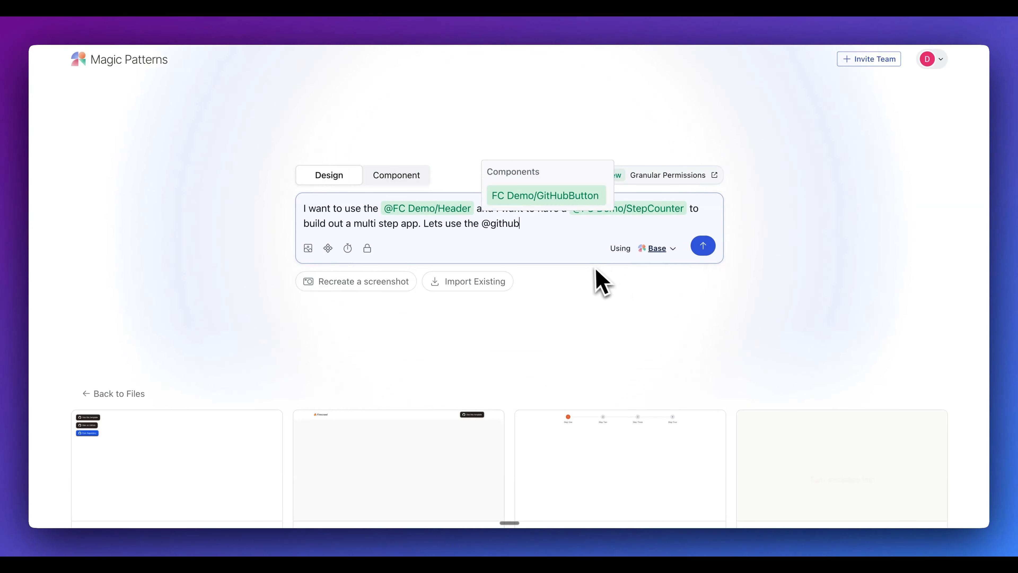
{"action": "left_click", "coordinate": [577, 199]}
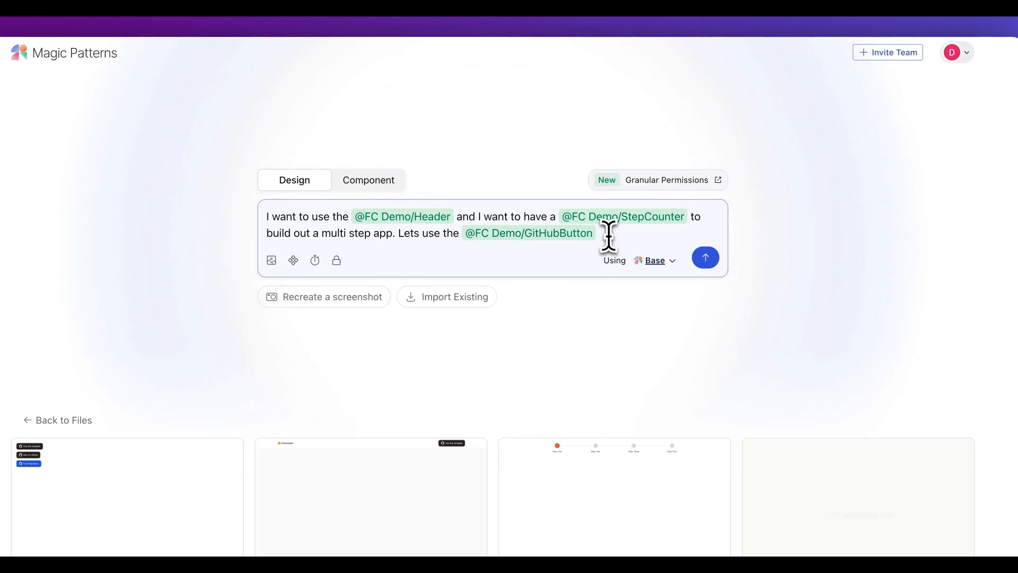
{"action": "type", "text": "throughout the appl"}
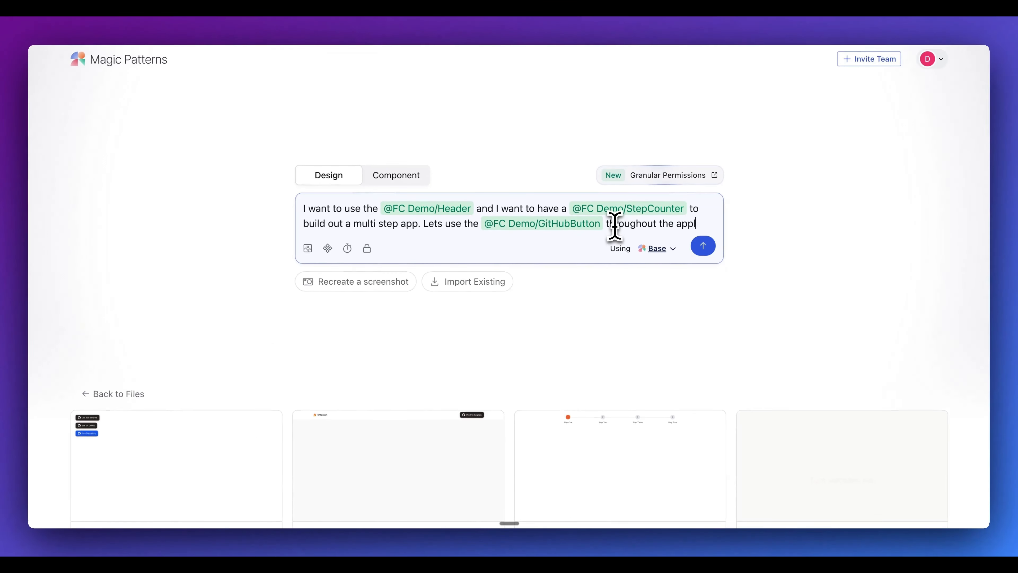
{"action": "type", "text": "ication"}
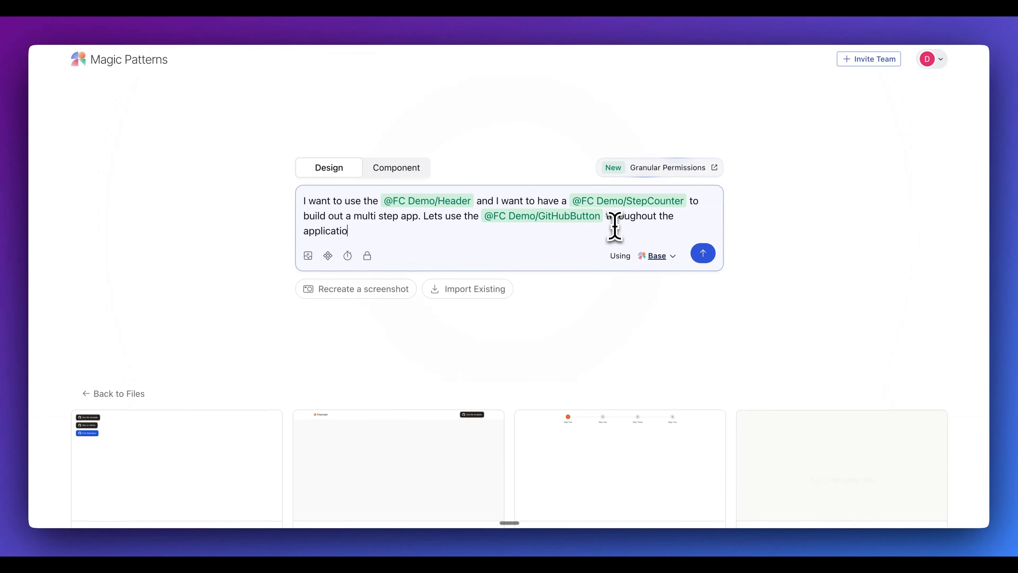
- Apply the Firecrawl preset to the design and submit the prompt
{"action": "left_click", "coordinate": [659, 248]}
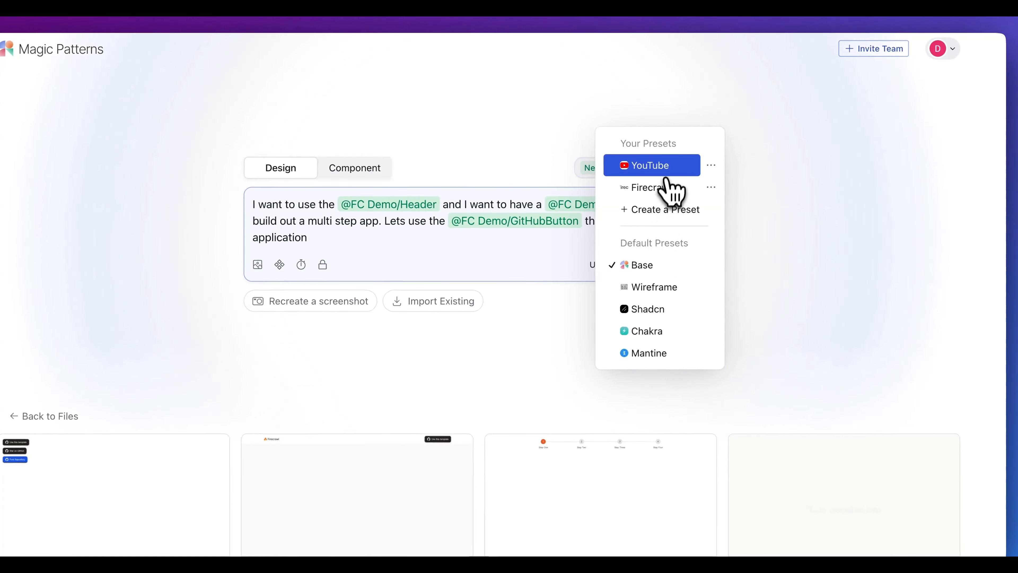
{"action": "left_click", "coordinate": [665, 187]}
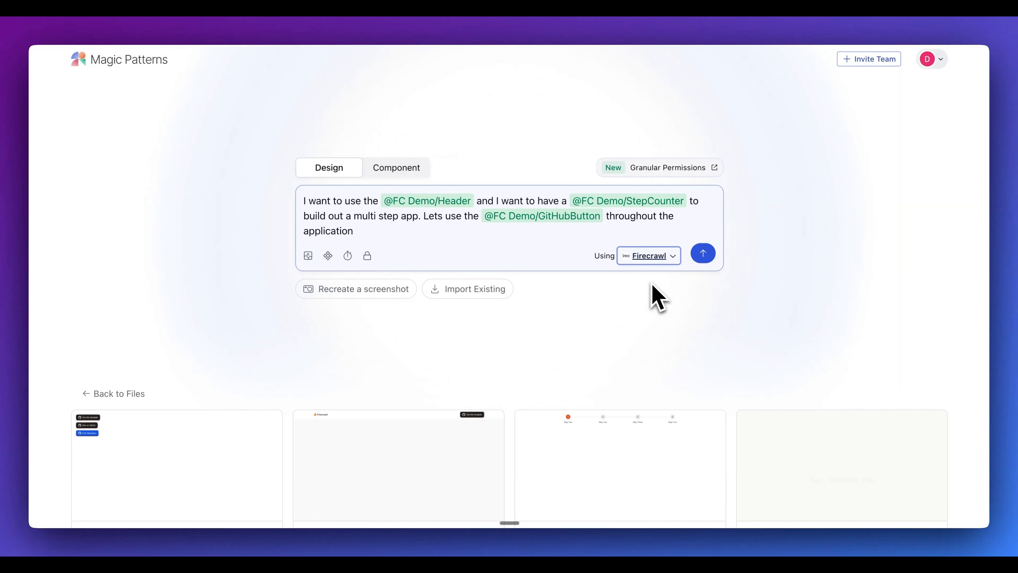
{"action": "left_click", "coordinate": [703, 253]}
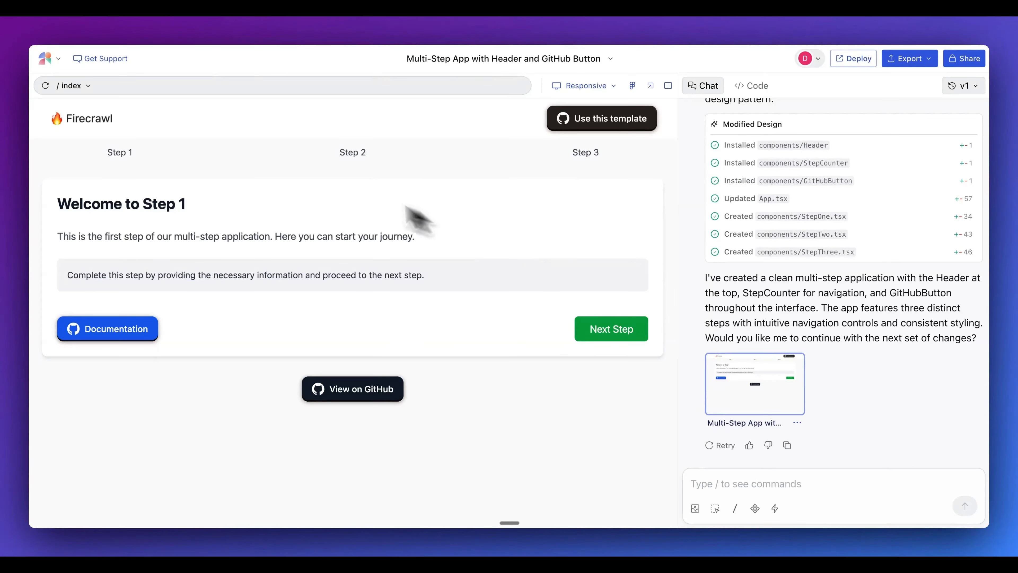
- Request a lower step counter position and black and orange buttons, and try the updated preview's Next Step action
{"action": "left_click_drag", "start_coordinate": [105, 154], "coordinate": [430, 215]}
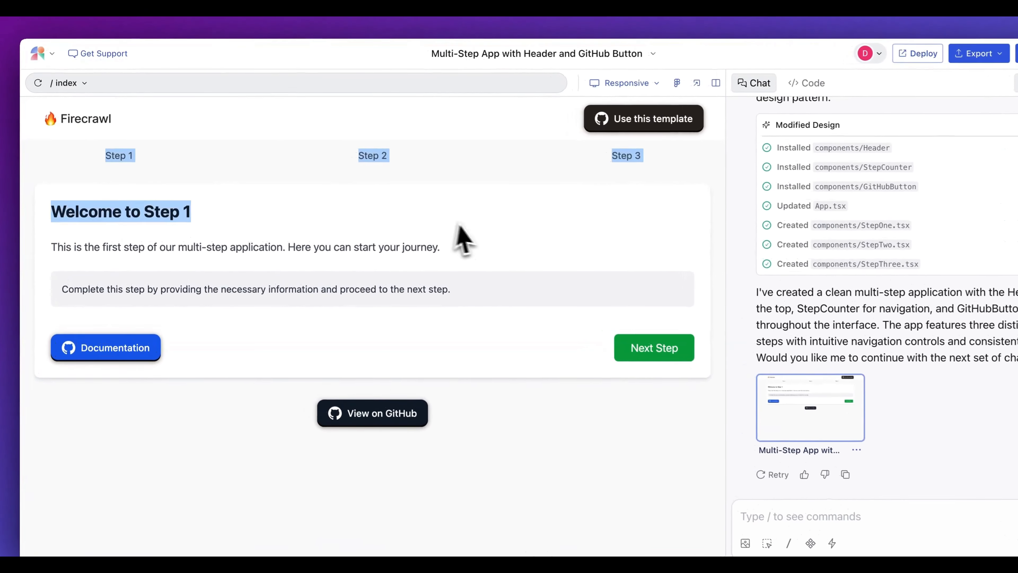
{"action": "left_click", "coordinate": [580, 268]}
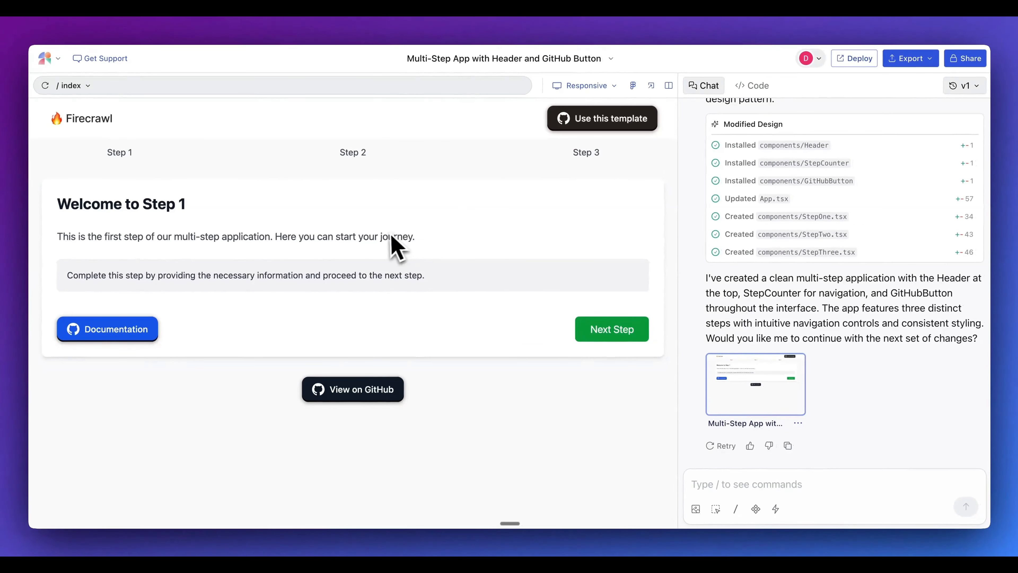
{"action": "left_click", "coordinate": [733, 485]}
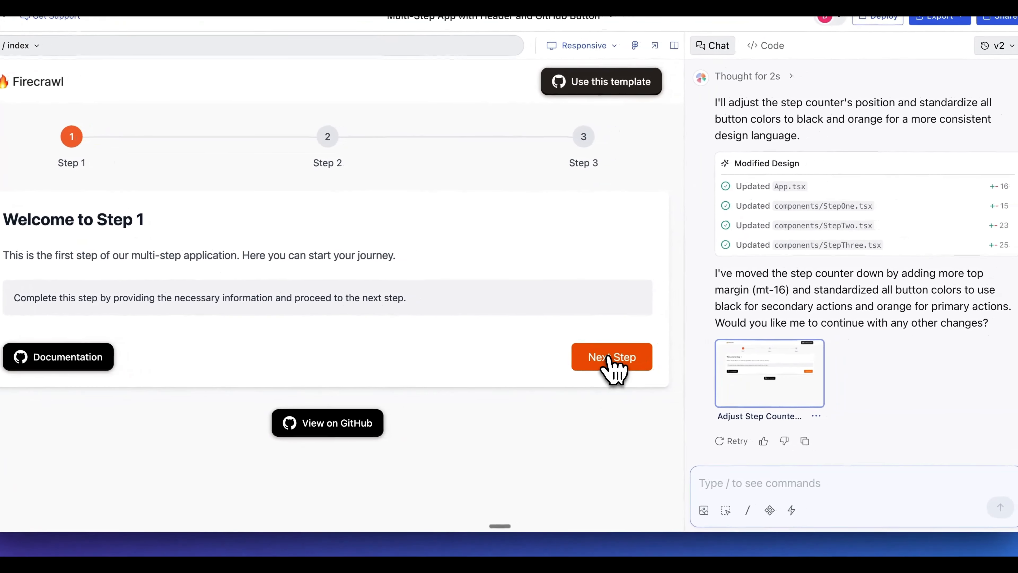
{"action": "left_click", "coordinate": [611, 369]}
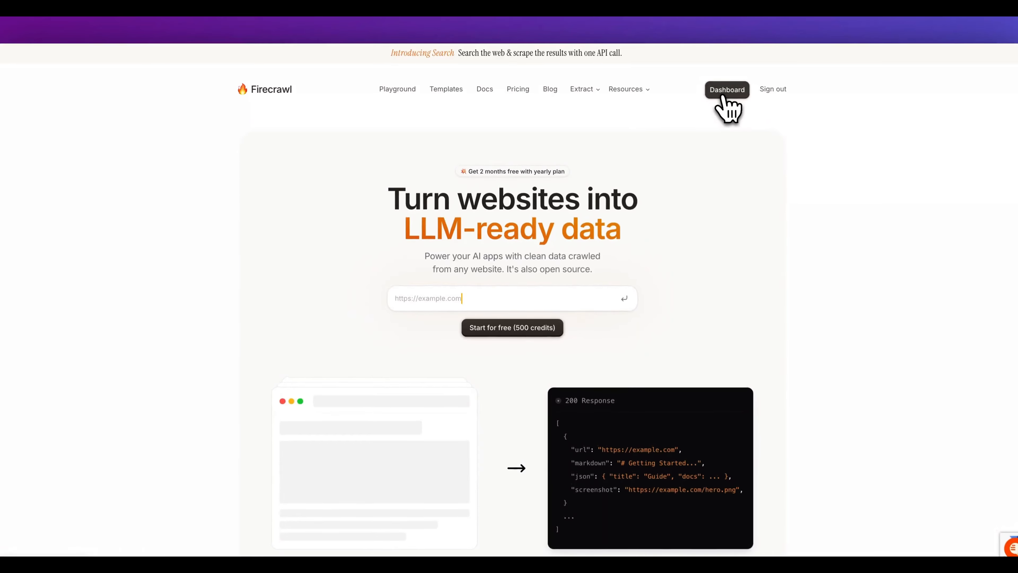
- Open the Playground from the Firecrawl dashboard and take a screenshot of the orange Run button
{"action": "left_click", "coordinate": [725, 93]}
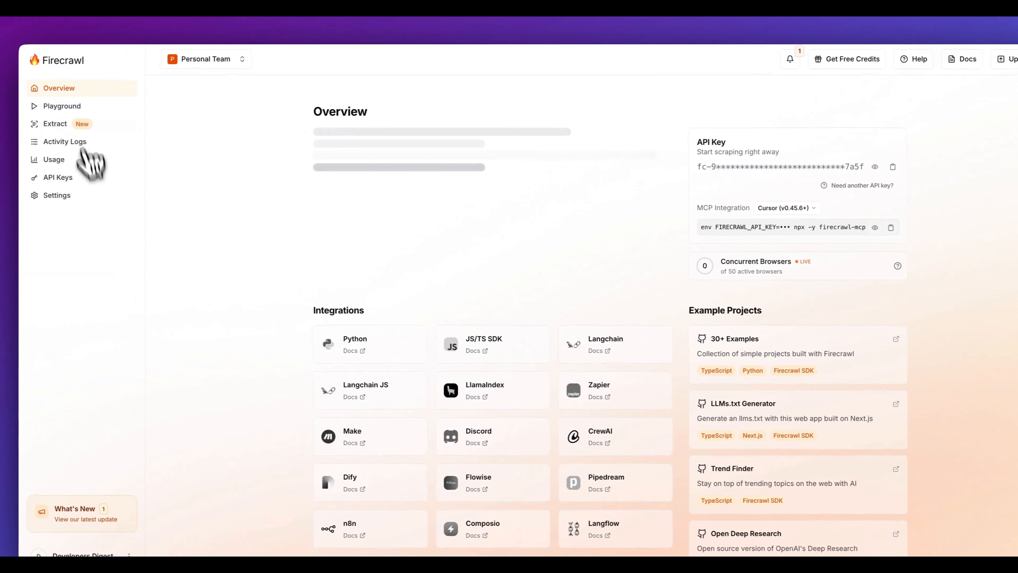
{"action": "left_click", "coordinate": [70, 107]}
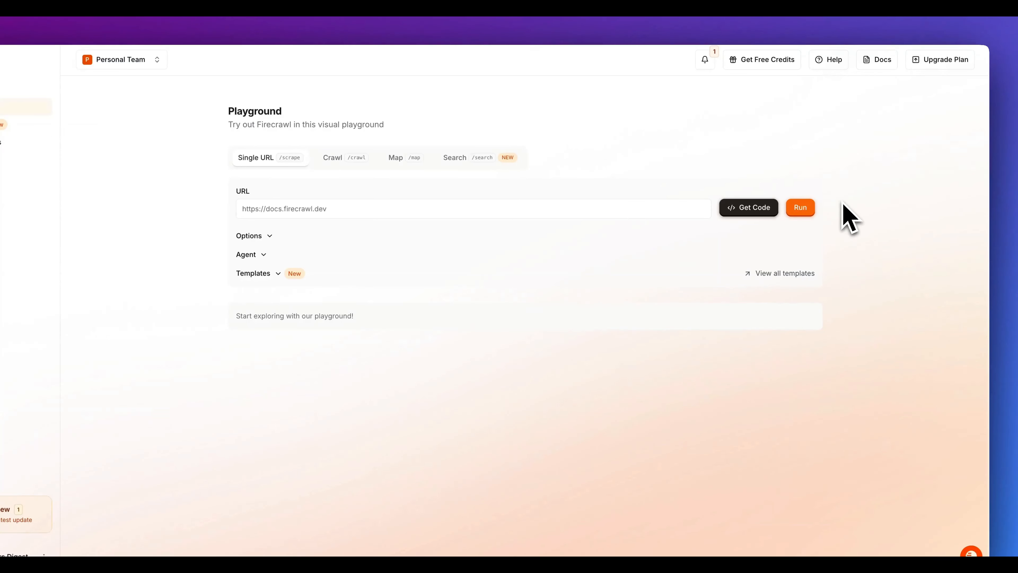
{"action": "key", "text": "super+shift+4"}
{"action": "left_click_drag", "start_coordinate": [783, 193], "coordinate": [818, 223]}
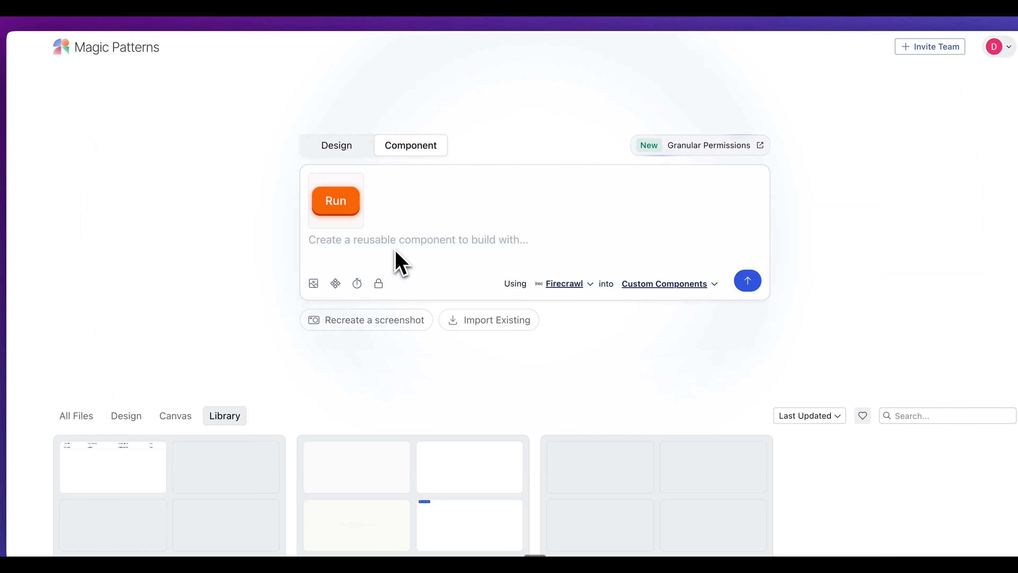
- Submit the component prompt "I want to create an orange button" with the Run button screenshot, targeting the FC Demo library
{"action": "left_click", "coordinate": [389, 241]}
{"action": "type", "text": "I want to create an orange button"}
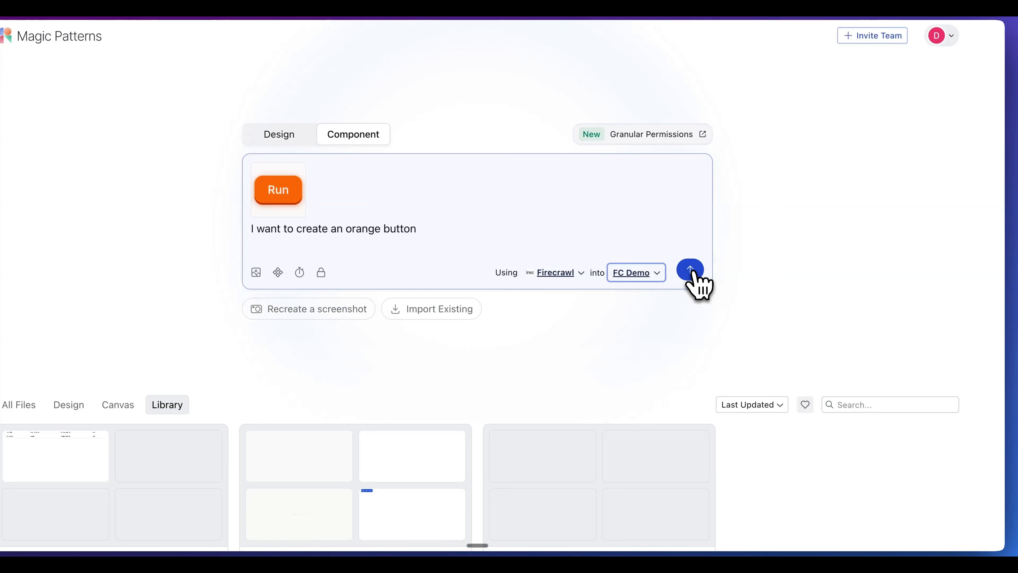
{"action": "left_click", "coordinate": [692, 271]}
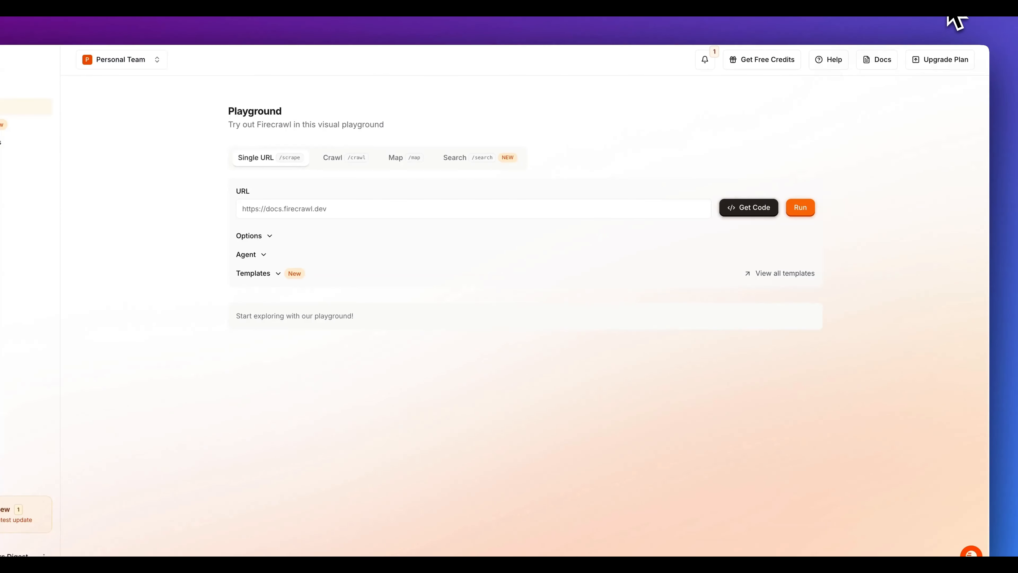
- Use the Magic Patterns browser extension on the Firecrawl Playground to select the panel containing the URL form
{"action": "mouse_move", "coordinate": [952, 18]}
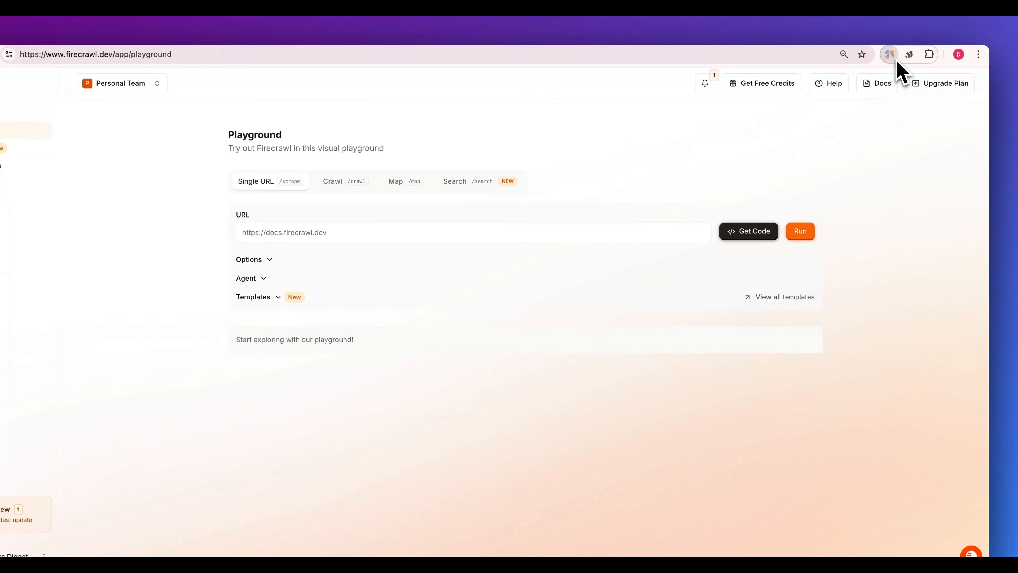
{"action": "left_click", "coordinate": [889, 54]}
{"action": "left_click", "coordinate": [807, 134]}
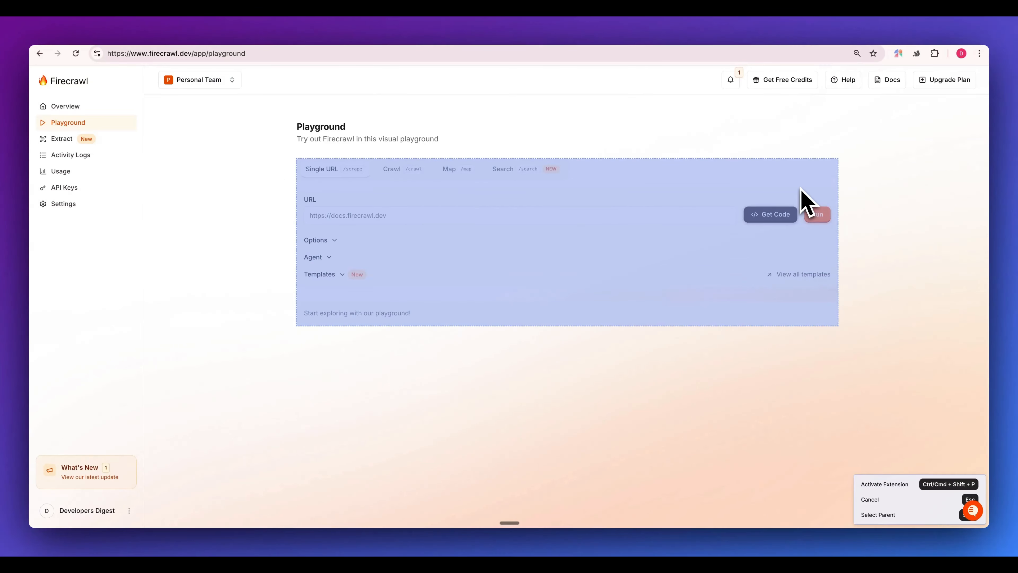
{"action": "left_click", "coordinate": [798, 190]}
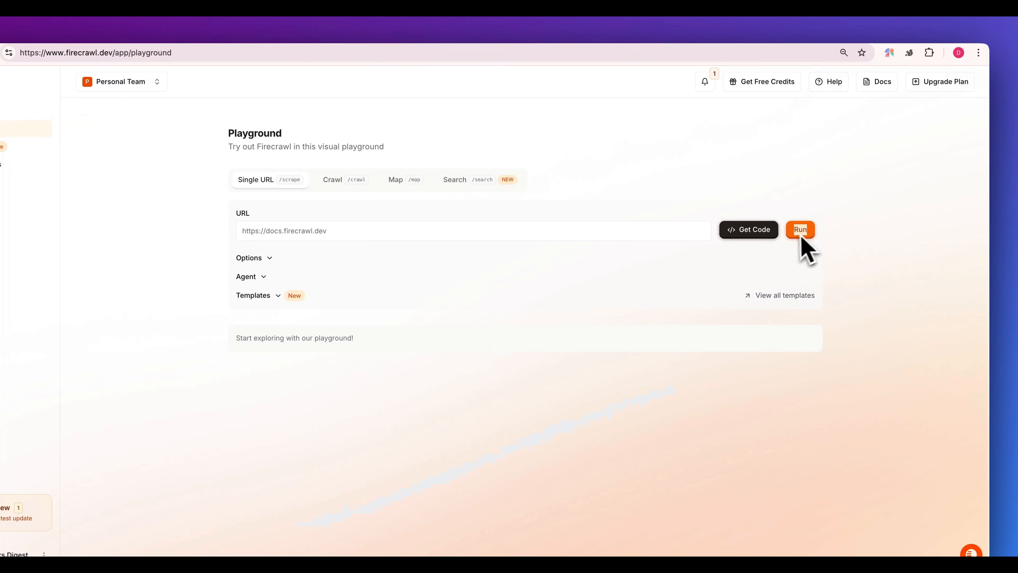
- Select the Run button's class attribute value in the developer tools and return to the Button component's code in Magic Patterns
{"action": "right_click", "coordinate": [805, 235]}
{"action": "left_click", "coordinate": [831, 336]}
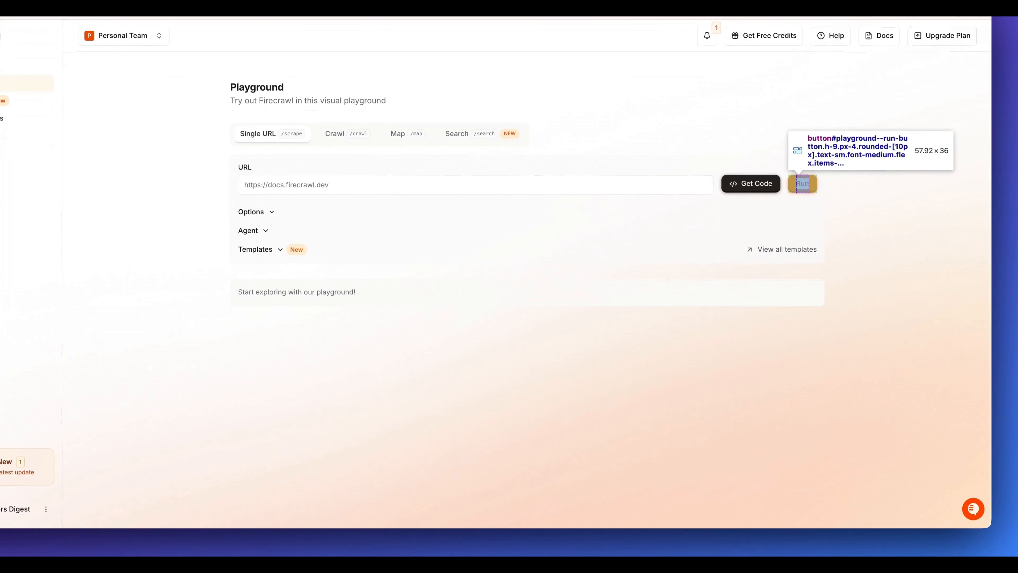
{"action": "left_click_drag", "start_coordinate": [665, 363], "coordinate": [614, 102]}
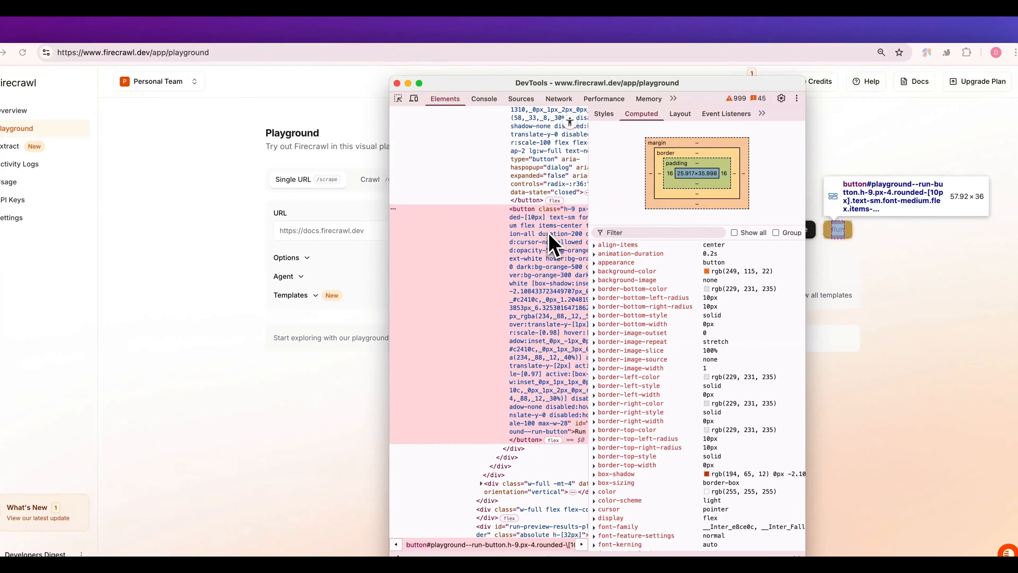
{"action": "double_click", "coordinate": [550, 238]}
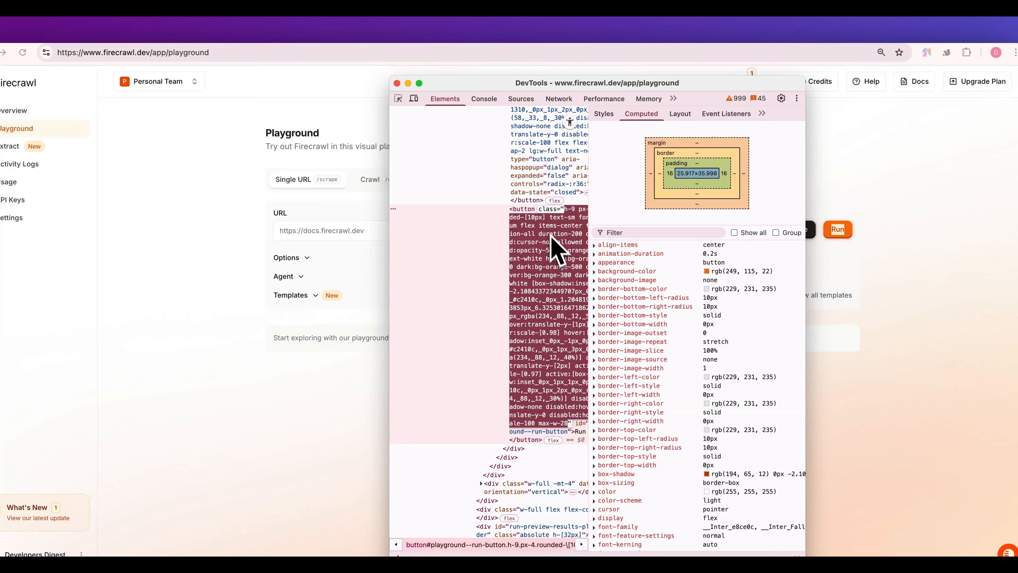
{"action": "left_click", "coordinate": [383, 230]}
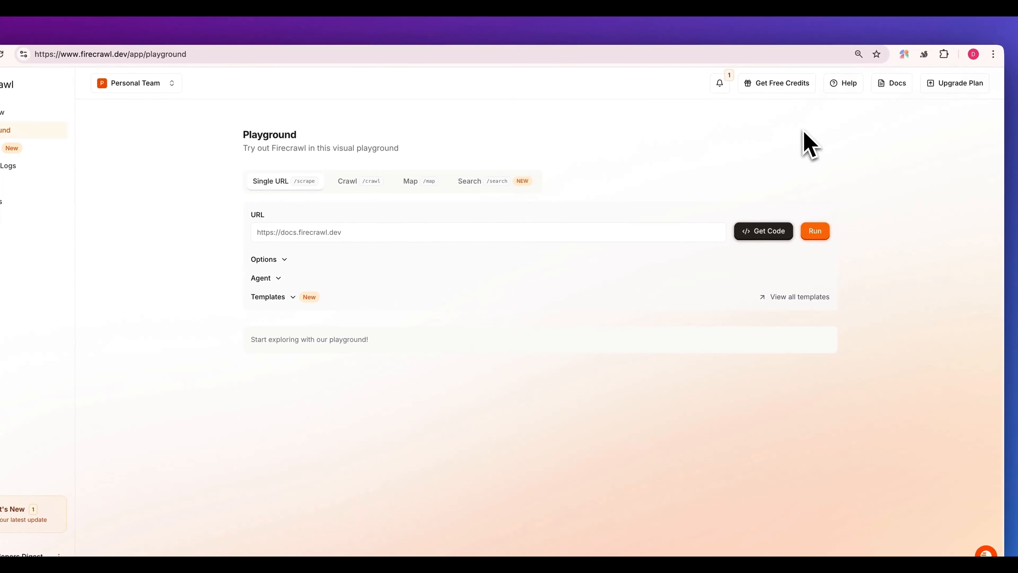
{"action": "left_click", "coordinate": [918, 53]}
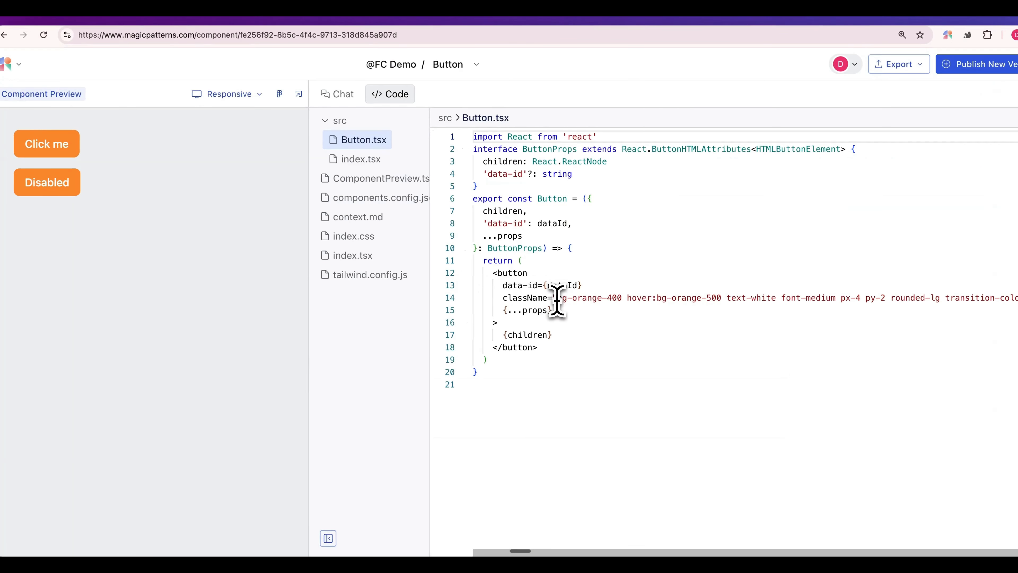
- Replace the className value of the button element in Button.tsx with the class string copied from Firecrawl's Run button
{"action": "left_click", "coordinate": [557, 299]}
{"action": "left_click_drag", "start_coordinate": [557, 300], "coordinate": [956, 305]}
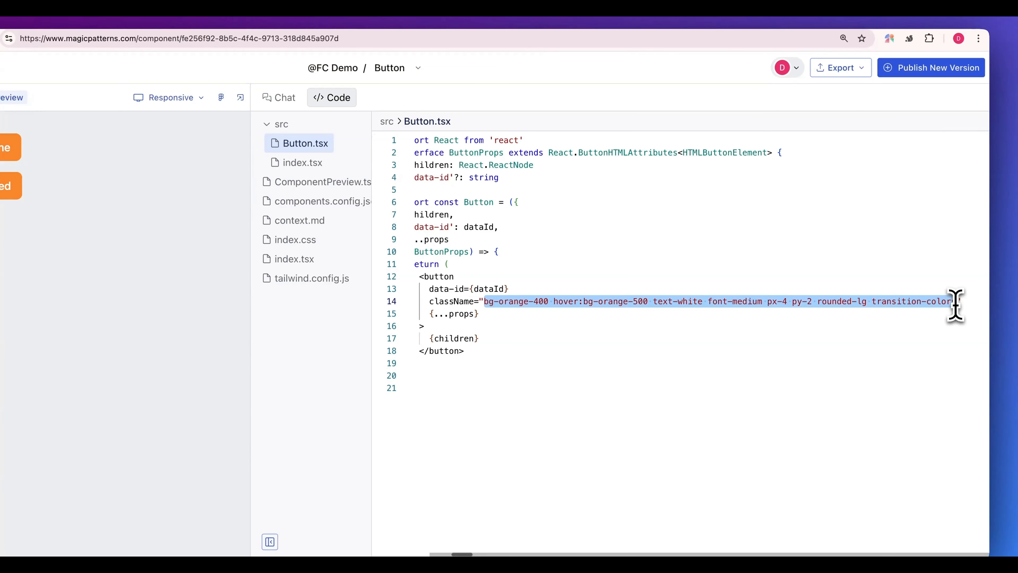
{"action": "key", "text": "ctrl+v"}
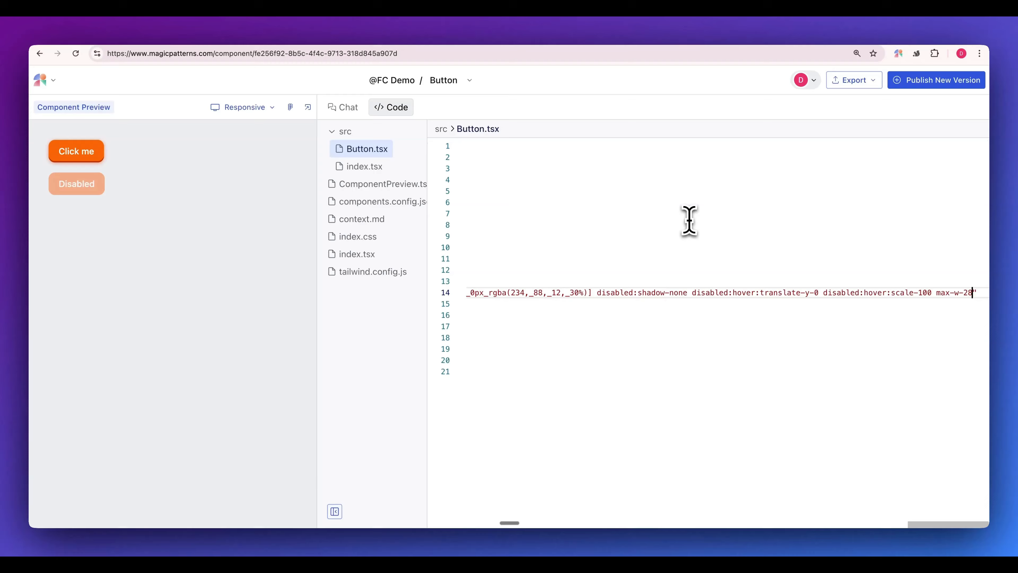
{"action": "scroll", "coordinate": [614, 291], "scroll_direction": "left", "scroll_amount": 15}
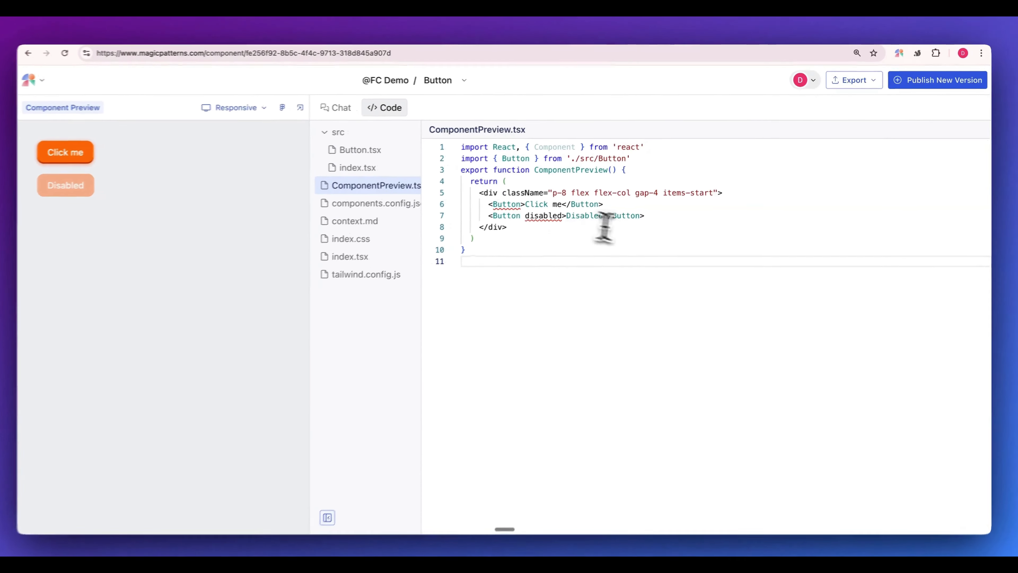
- Remove the disabled Button line from ComponentPreview.tsx and publish a new version of the Button component
{"action": "left_click", "coordinate": [460, 219]}
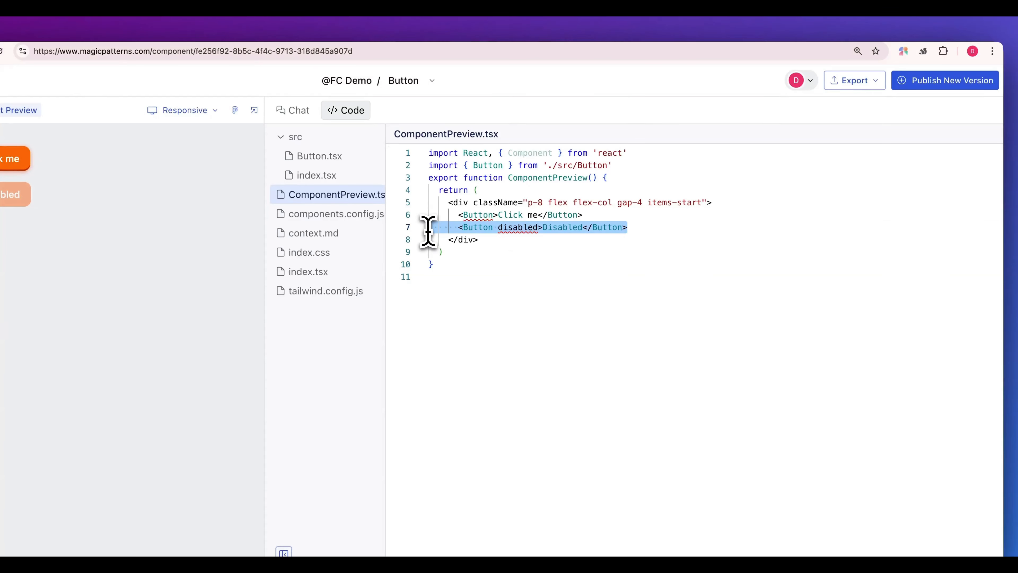
{"action": "key", "text": "BackSpace"}
{"action": "key", "text": "BackSpace"}
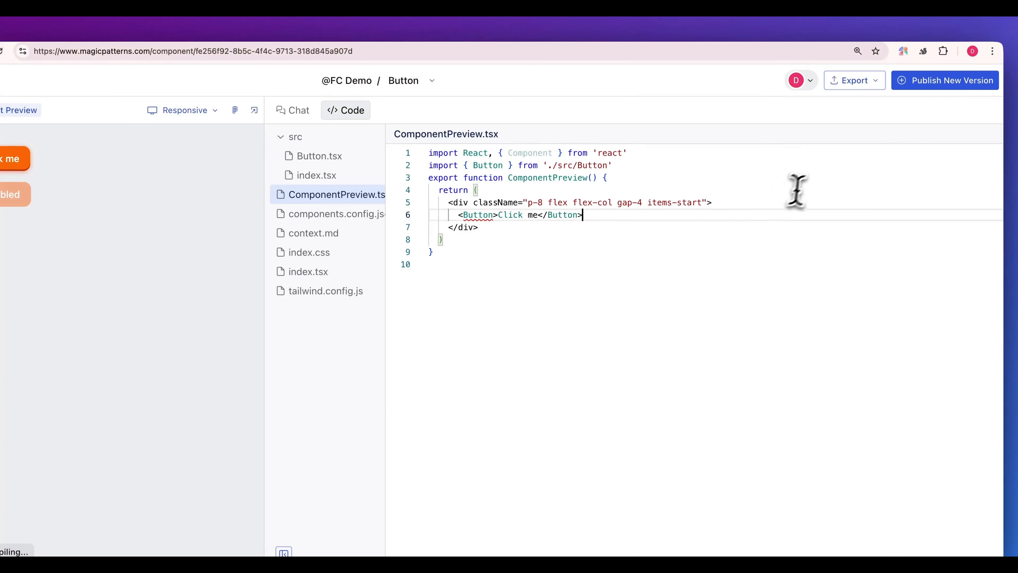
{"action": "left_click", "coordinate": [961, 85]}
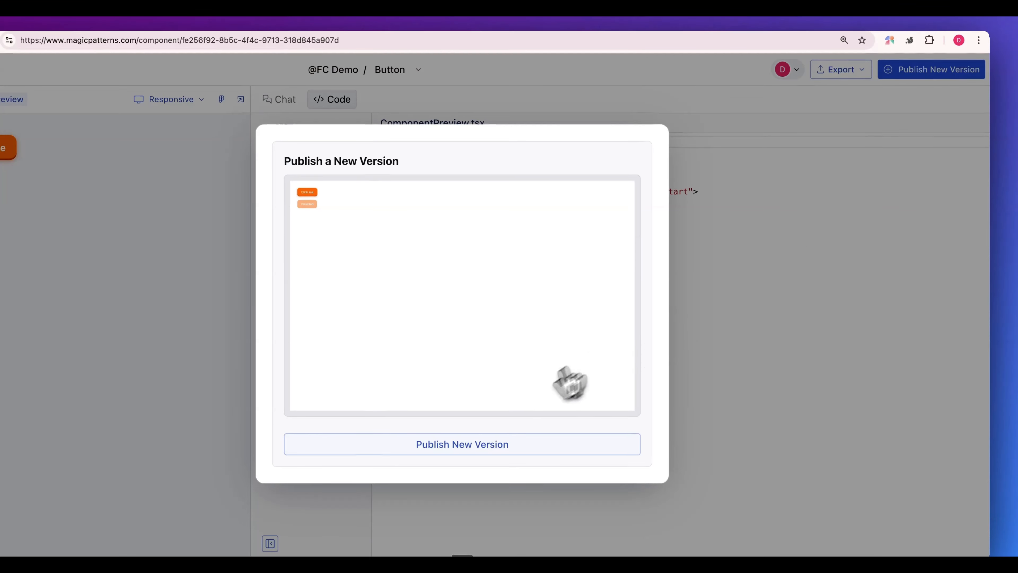
{"action": "left_click", "coordinate": [508, 437]}
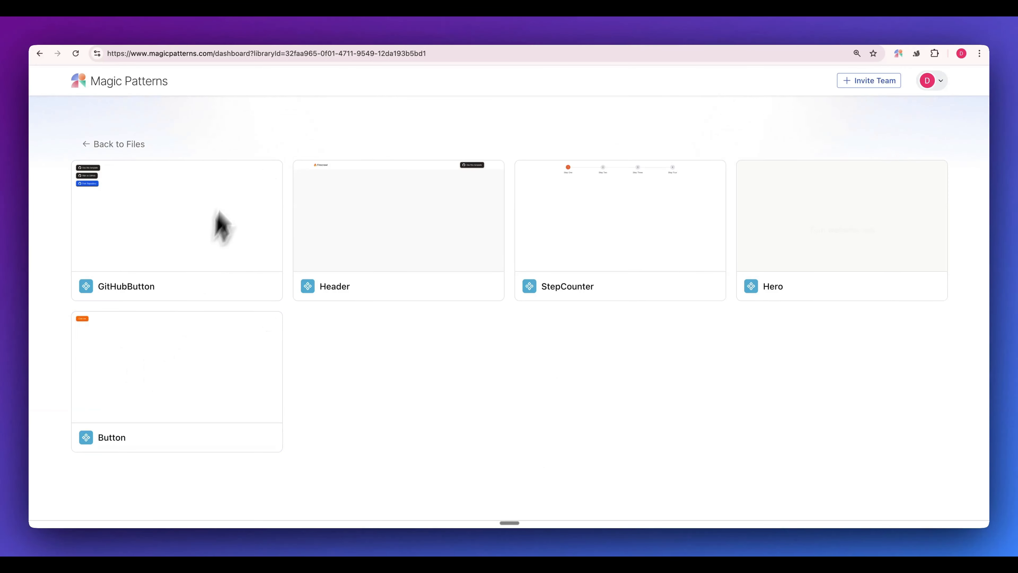
{"action": "left_click", "coordinate": [207, 42]}
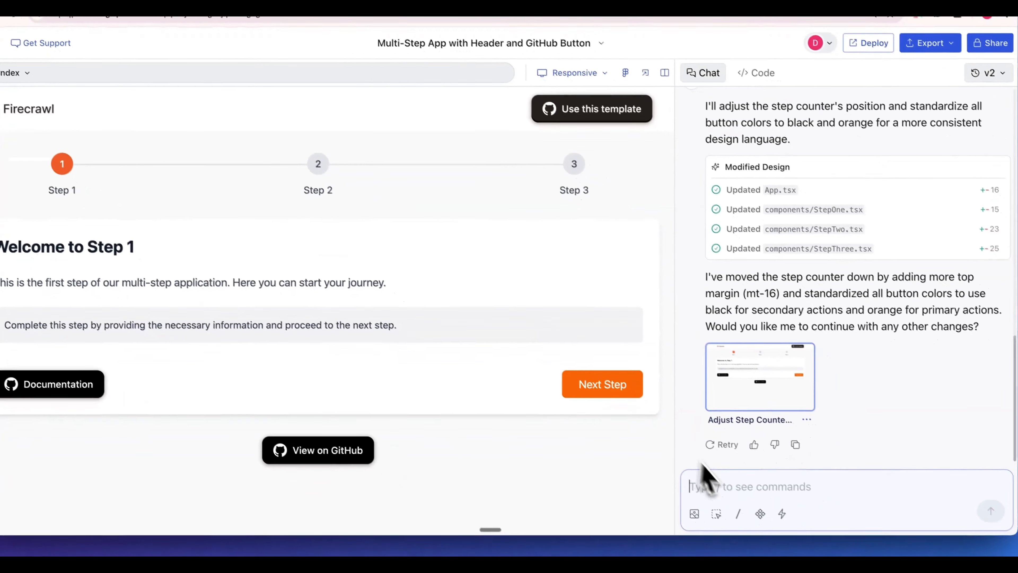
{"action": "left_click", "coordinate": [778, 526]}
{"action": "type", "text": "Instead"}
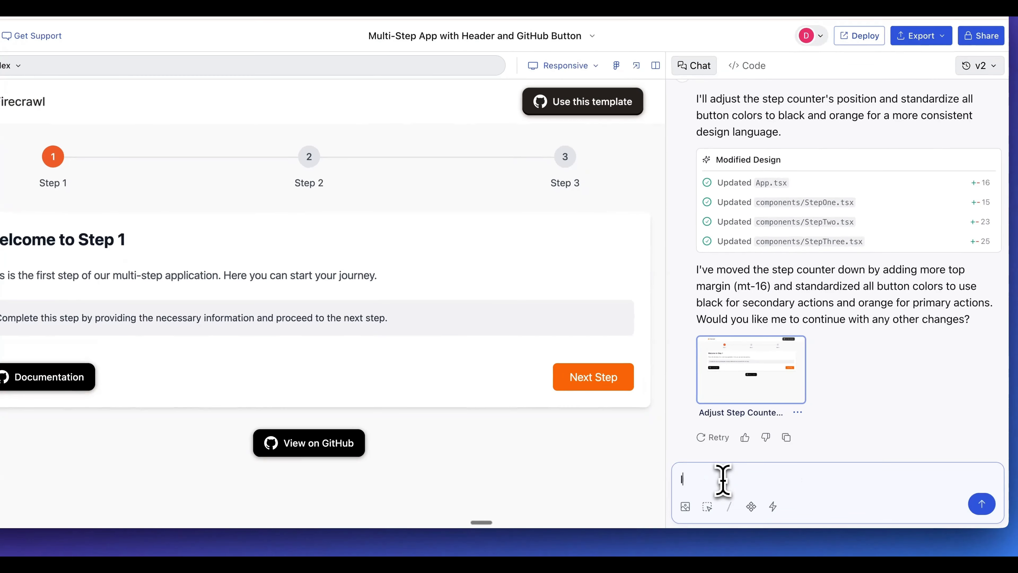
{"action": "type", "text": " of the orange button that we have use the @button"}
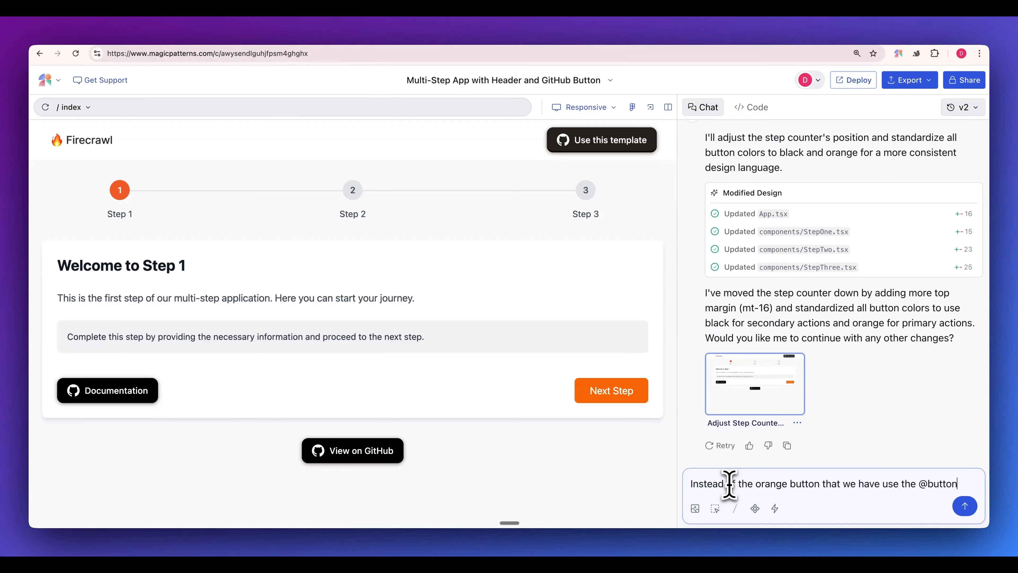
{"action": "key", "text": "Down"}
{"action": "key", "text": "Return"}
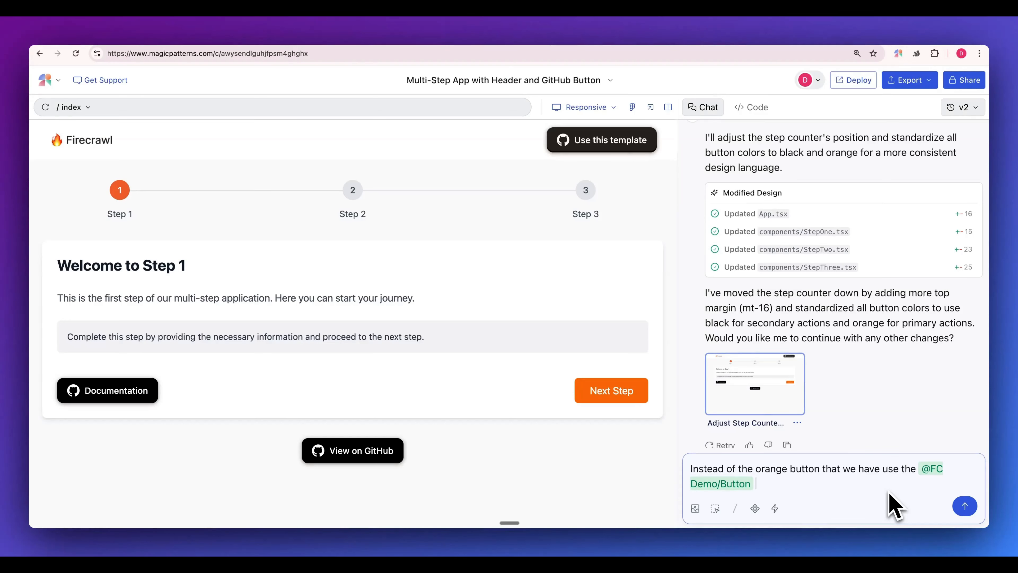
{"action": "type", "text": "and make sure all the other"}
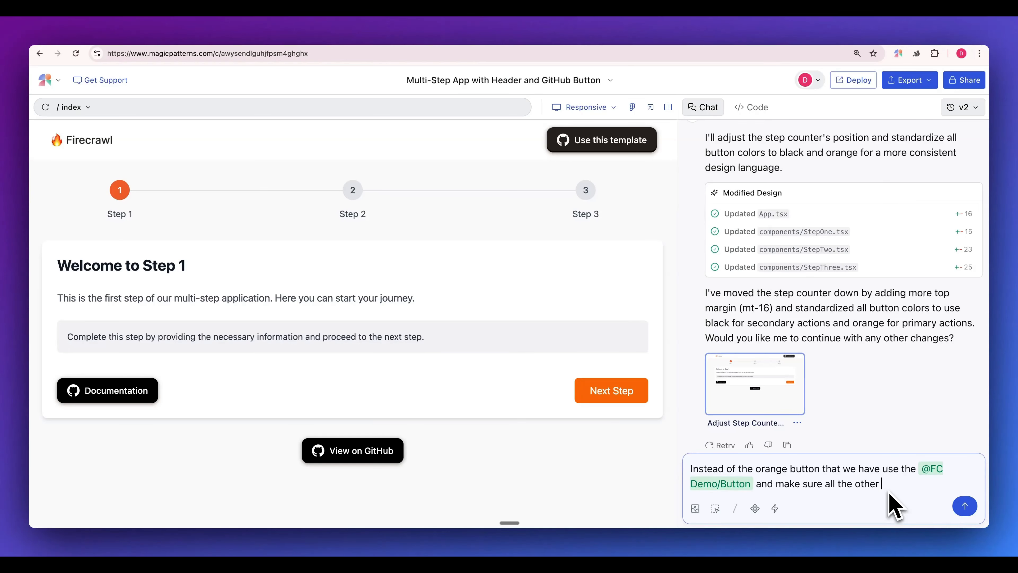
{"action": "type", "text": " buttons use the black or grey color that i have within @github"}
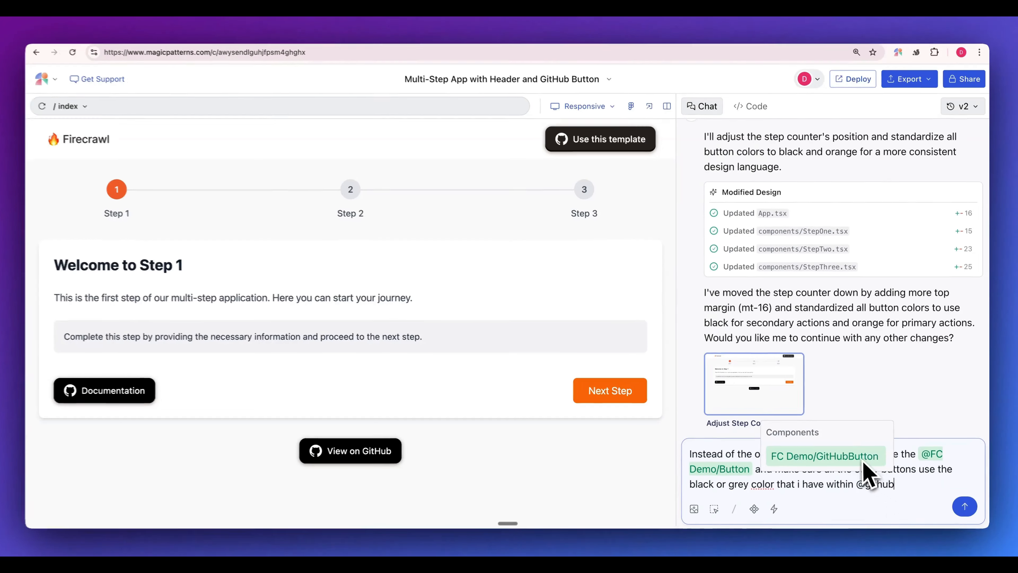
{"action": "left_click", "coordinate": [862, 461]}
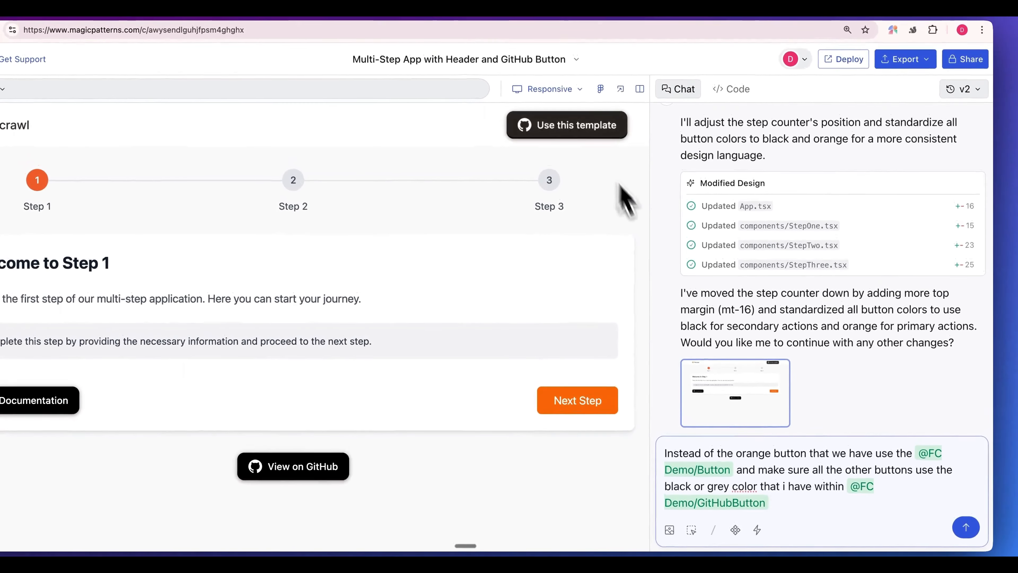
{"action": "left_click", "coordinate": [962, 504]}
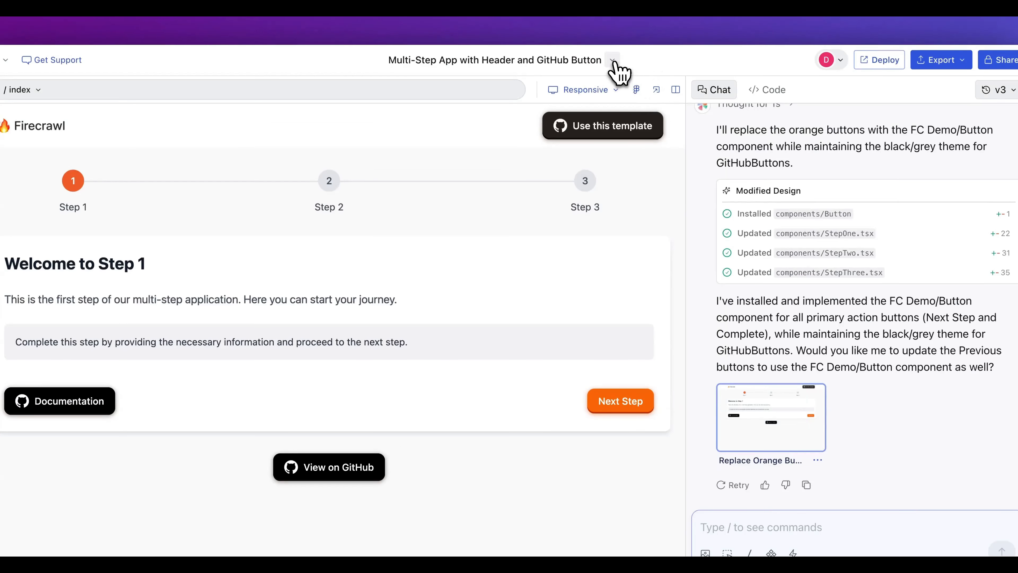
- Add the multi-step app design to the Dev Digest canvas
{"action": "left_click", "coordinate": [612, 60]}
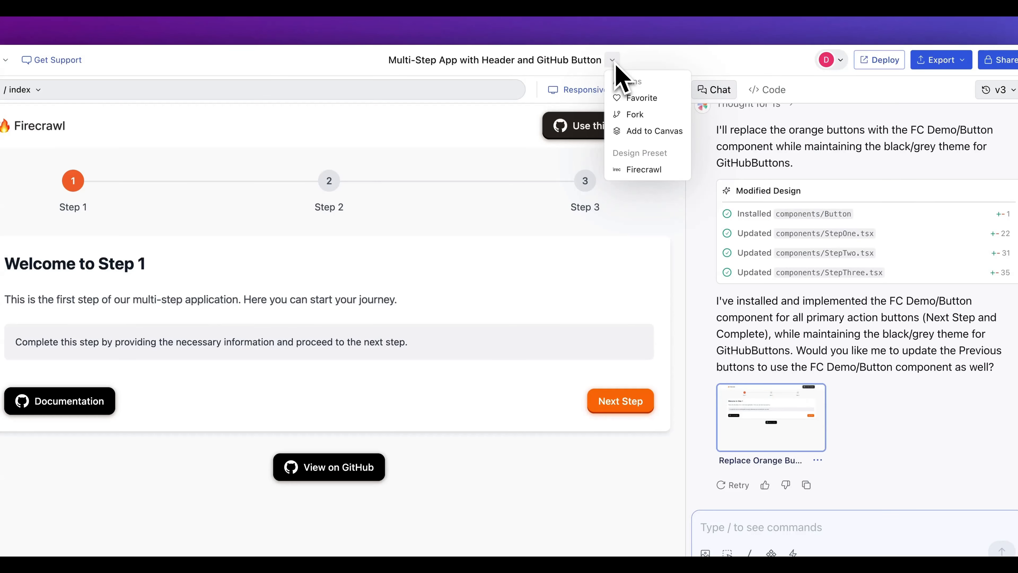
{"action": "left_click", "coordinate": [653, 132]}
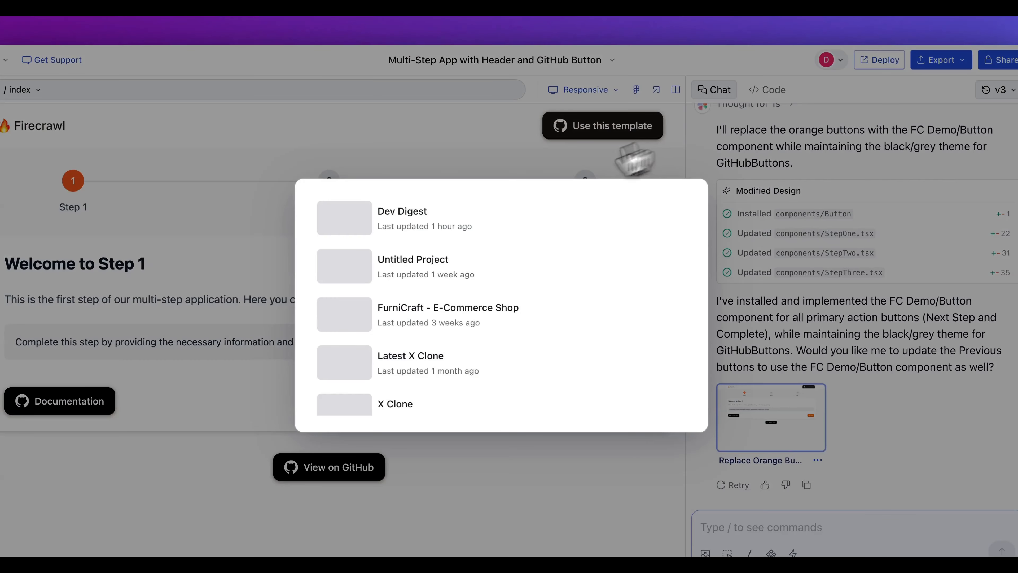
{"action": "left_click", "coordinate": [436, 229]}
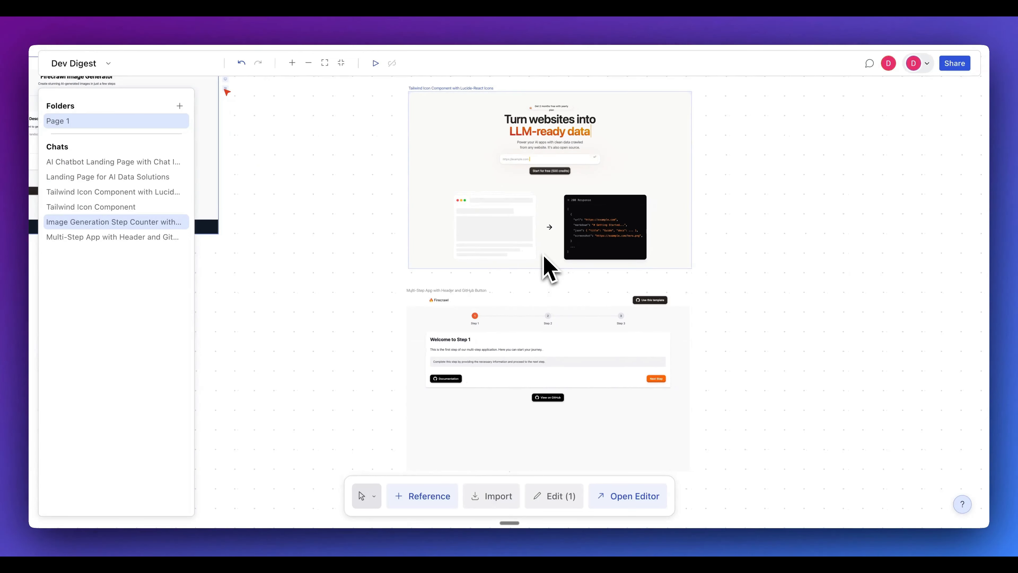
- Update the multi-step app screen on the canvas with the edit prompt "I dont want the step counter"
{"action": "left_click", "coordinate": [555, 334]}
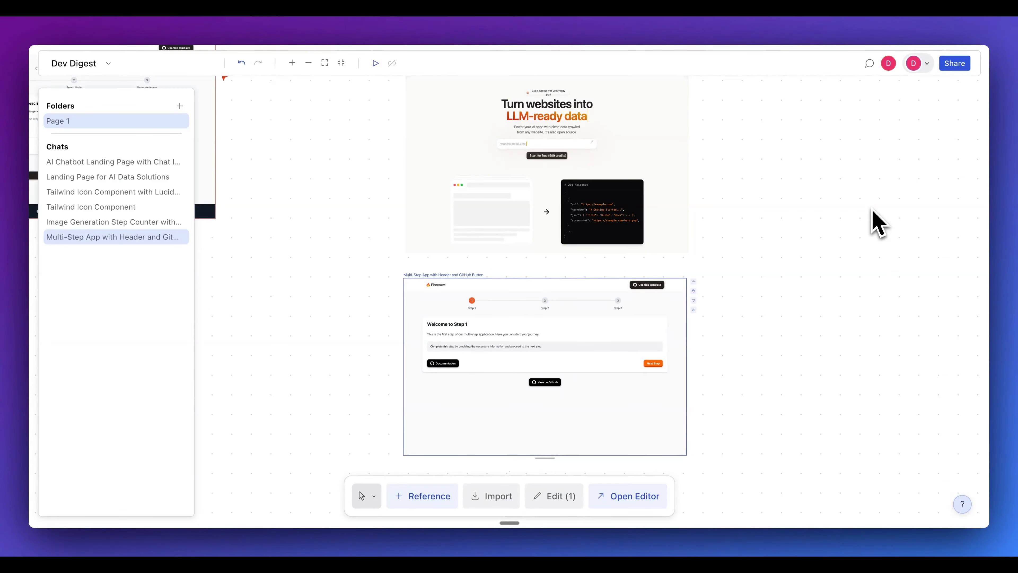
{"action": "left_click", "coordinate": [779, 330]}
{"action": "scroll", "coordinate": [655, 328], "scroll_direction": "down", "scroll_amount": 2}
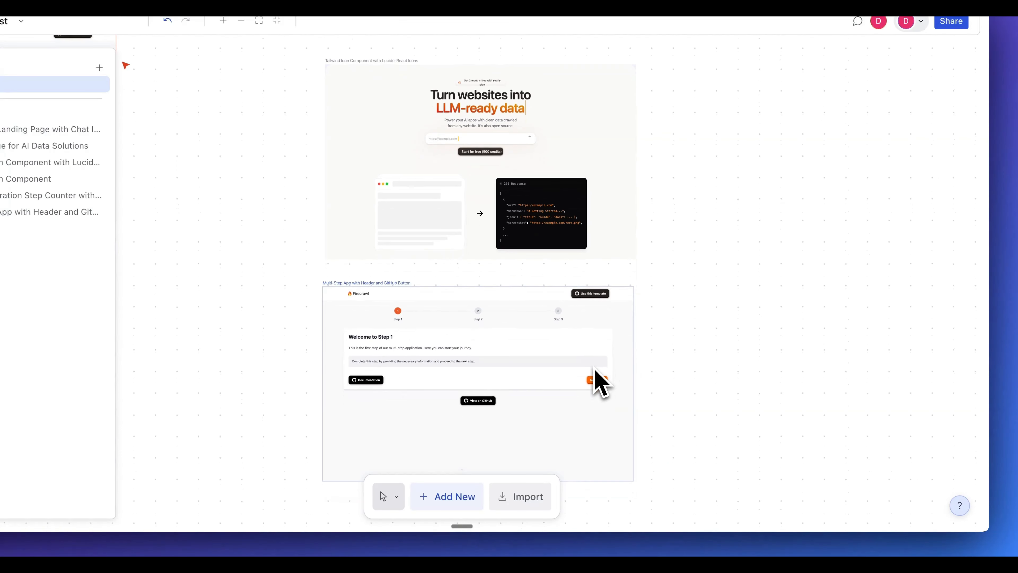
{"action": "left_click", "coordinate": [595, 370]}
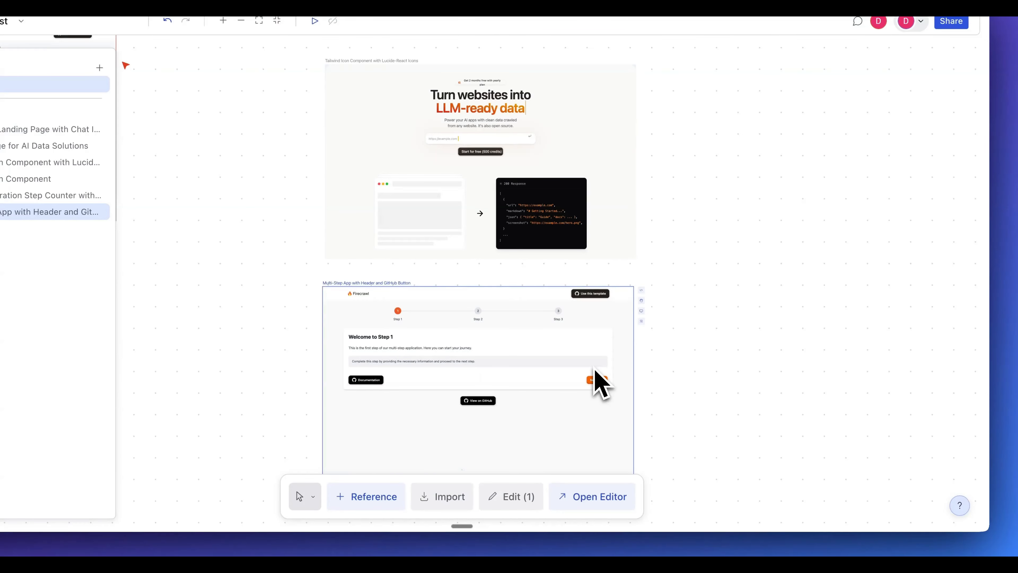
{"action": "left_click", "coordinate": [537, 499]}
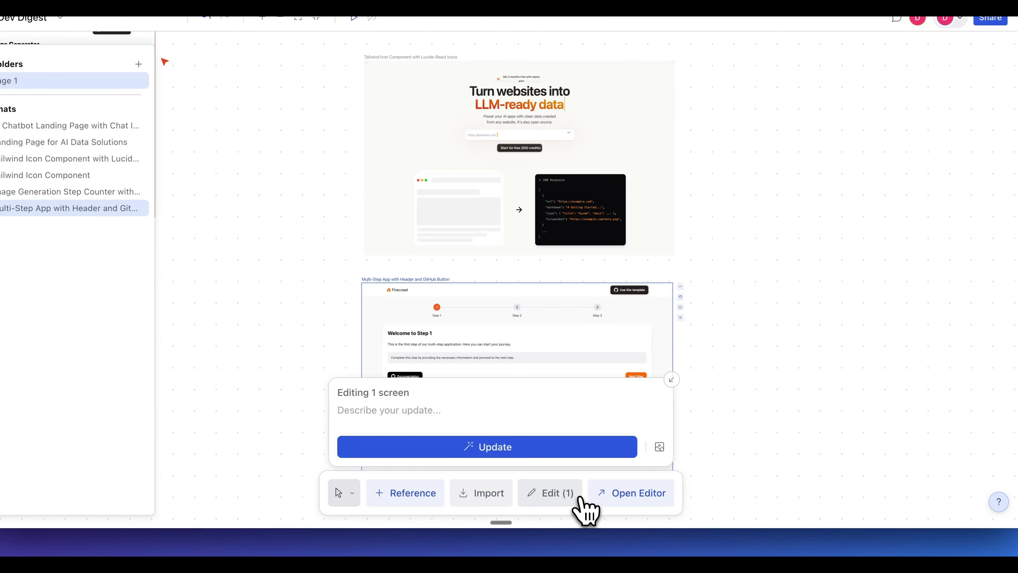
{"action": "type", "text": "I don"}
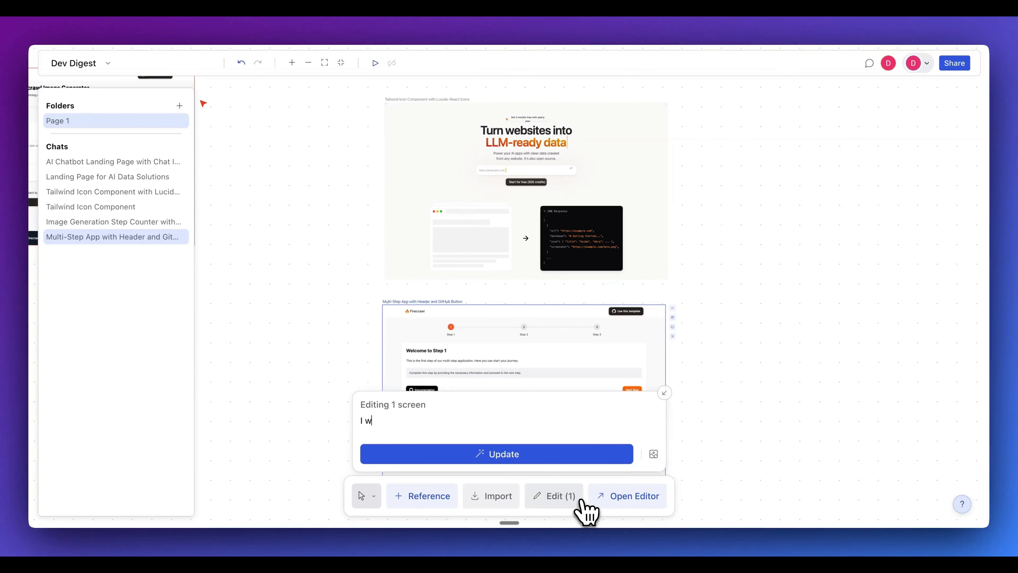
{"action": "type", "text": "t want the step"}
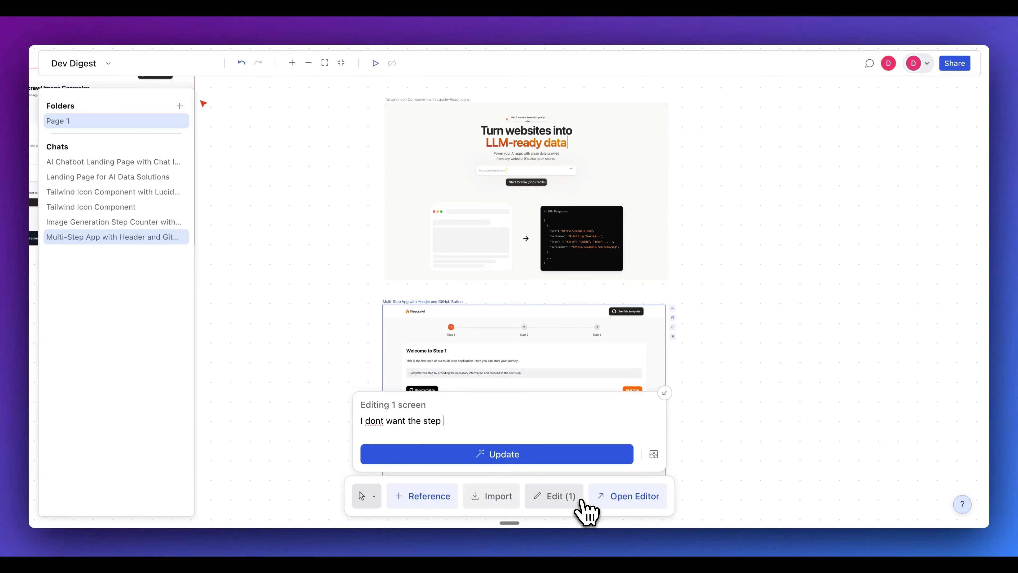
{"action": "type", "text": " counter"}
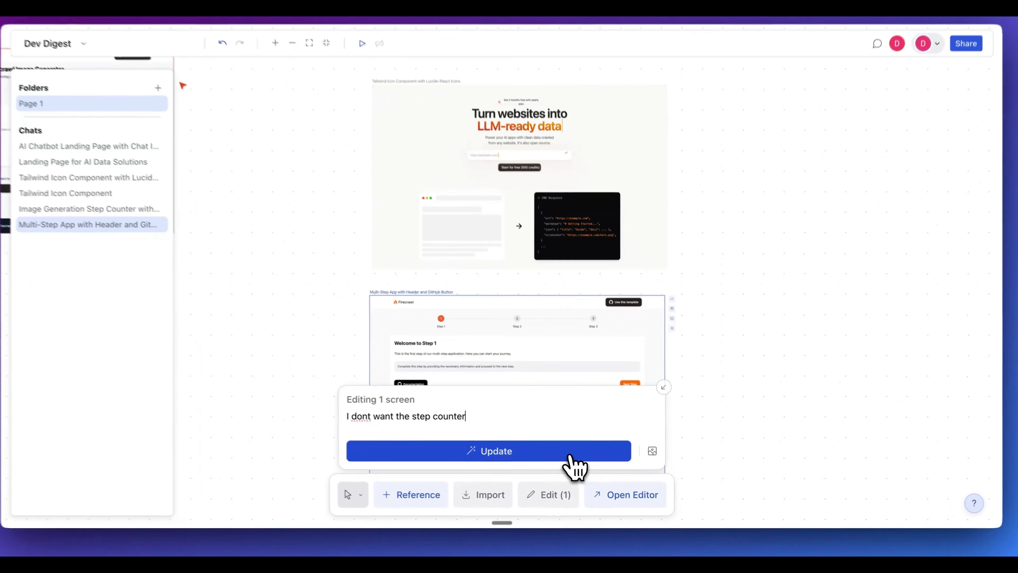
{"action": "left_click", "coordinate": [575, 458]}
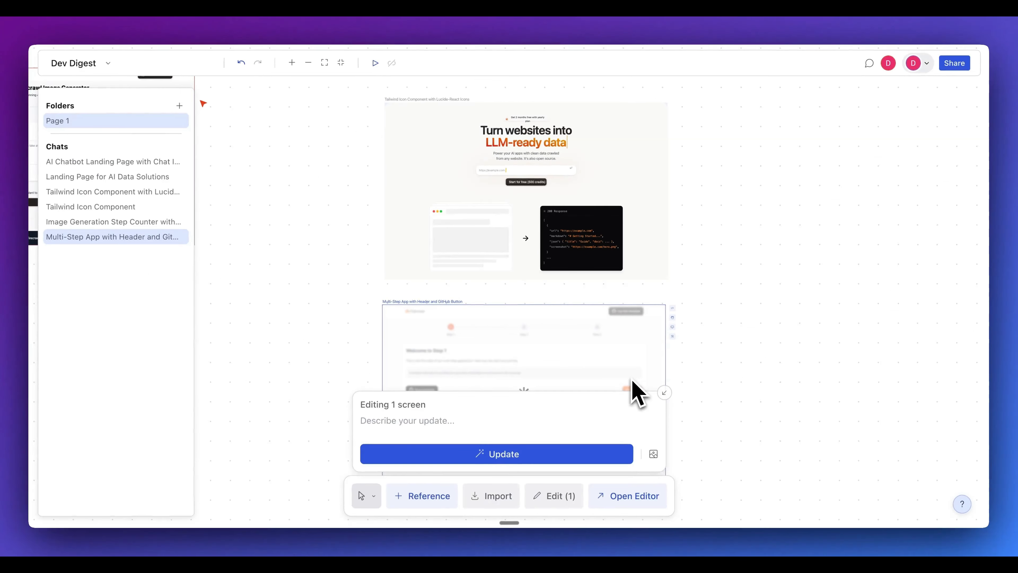
{"action": "left_click", "coordinate": [793, 251]}
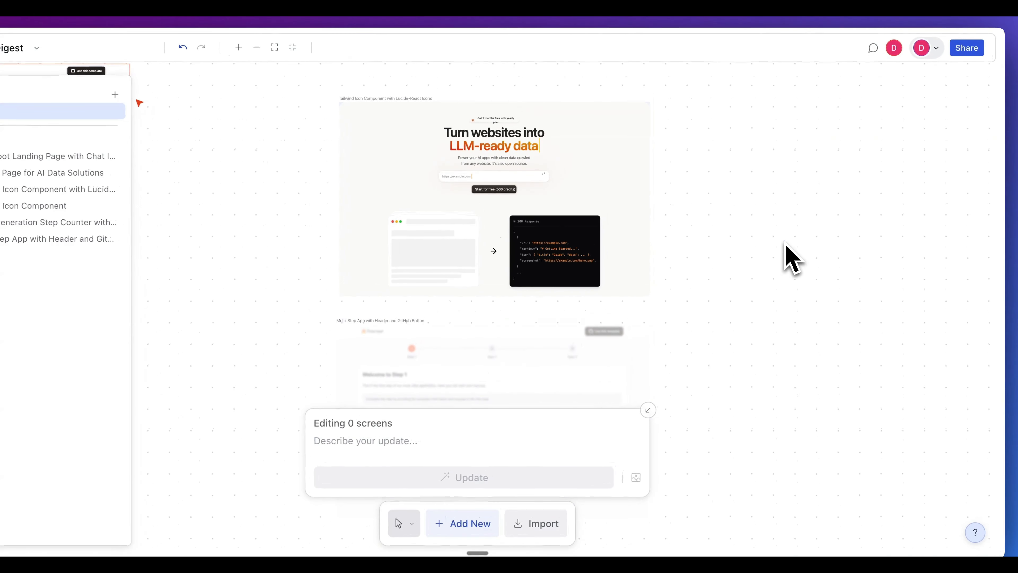
- Generate a new screen referencing the "Turn websites into LLM-ready data" page with the prompt "I want to re-imagine this page with a new heading"
{"action": "left_click", "coordinate": [531, 141]}
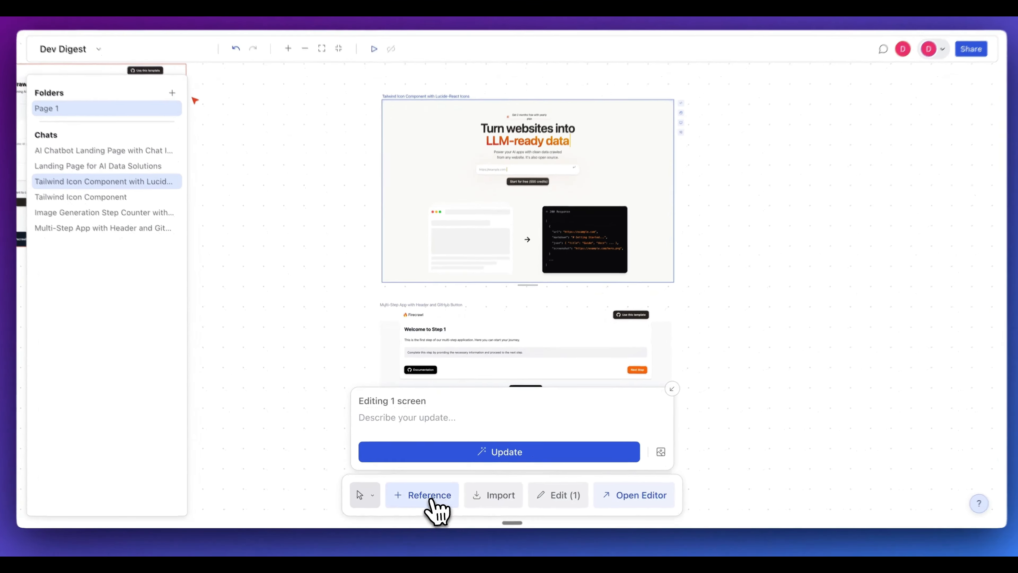
{"action": "left_click", "coordinate": [431, 497]}
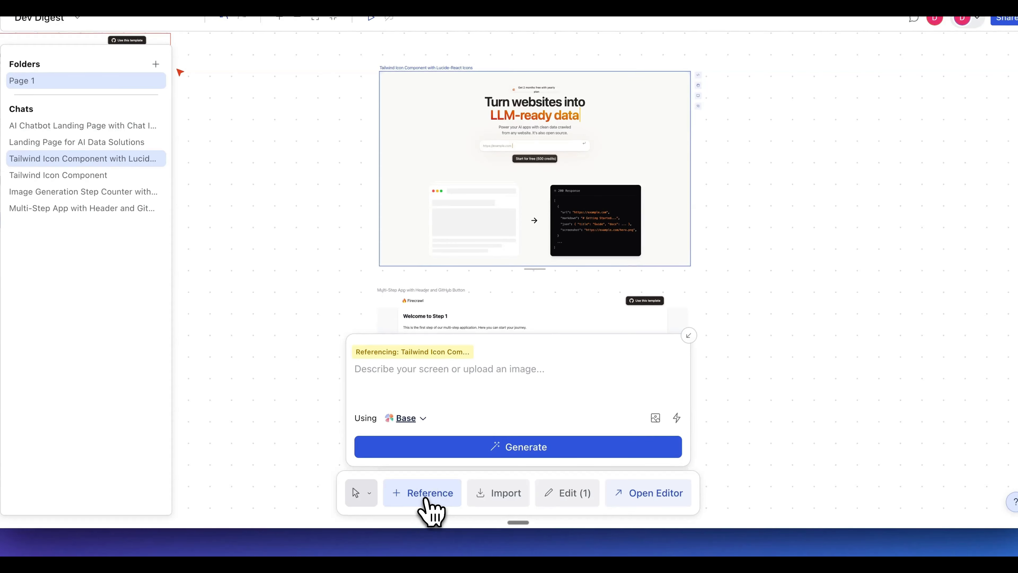
{"action": "type", "text": "I want to re-imag"}
{"action": "type", "text": "ine this"}
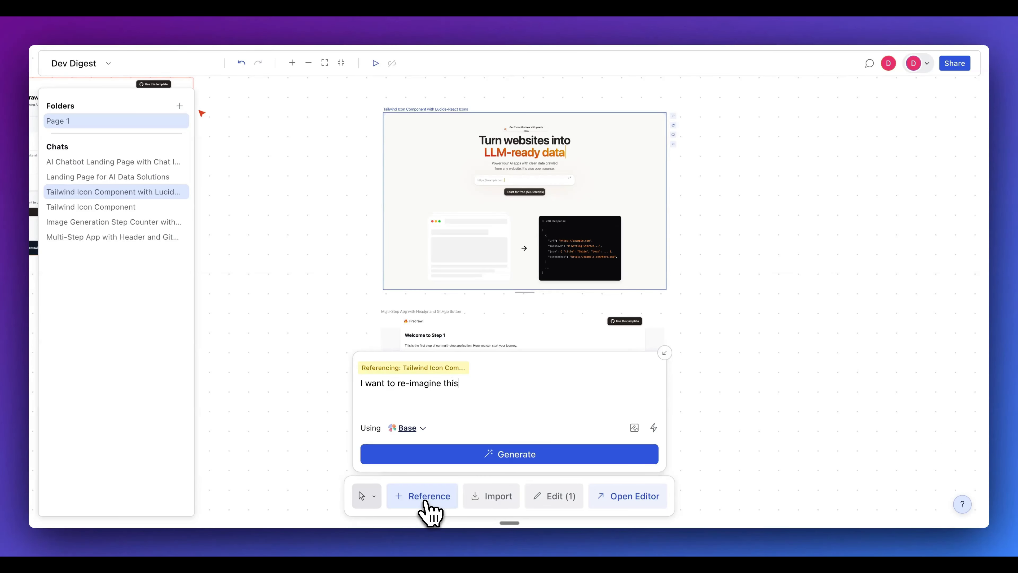
{"action": "type", "text": " page with a new heading"}
{"action": "left_click", "coordinate": [514, 455]}
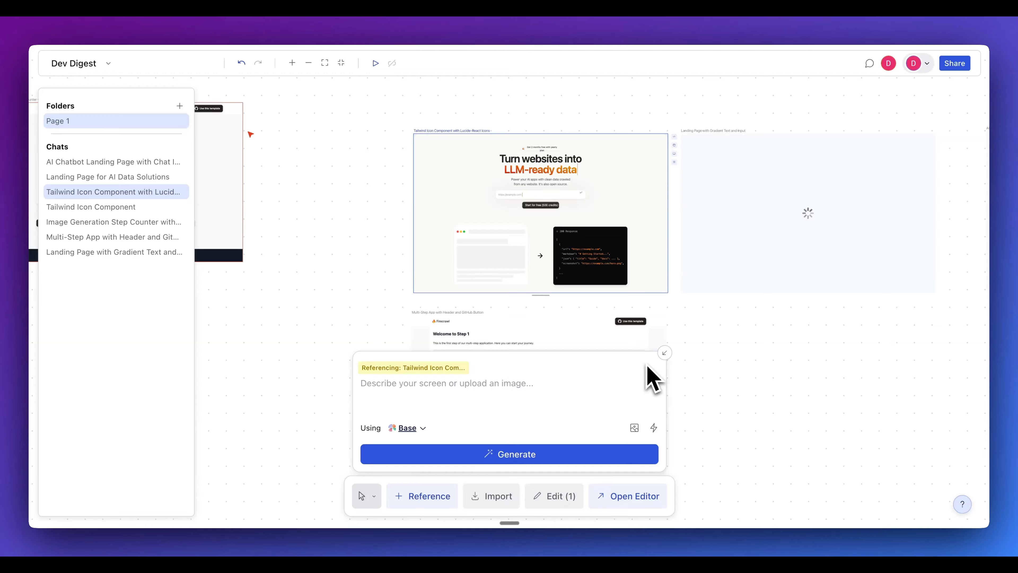
{"action": "left_click", "coordinate": [664, 353]}
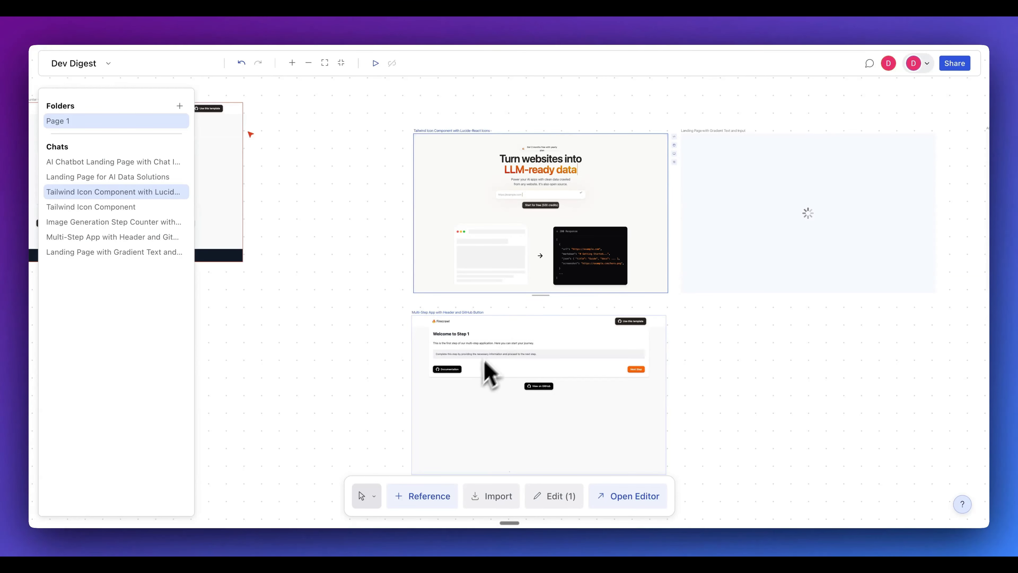
- Update the multi-step app screen with the edit prompt "I want to have more space from the header to the main section"
{"action": "left_click", "coordinate": [513, 417]}
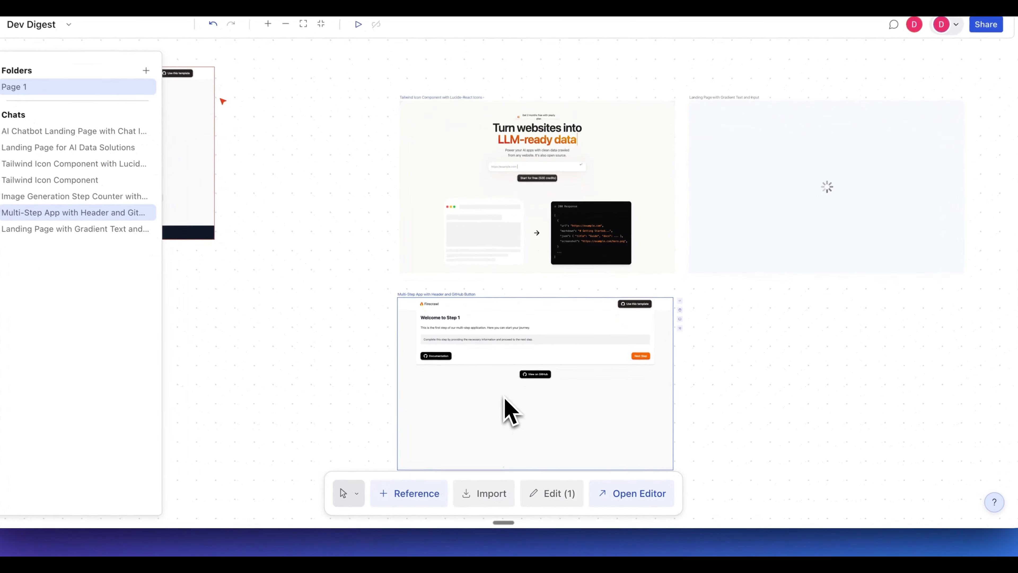
{"action": "left_click", "coordinate": [557, 496]}
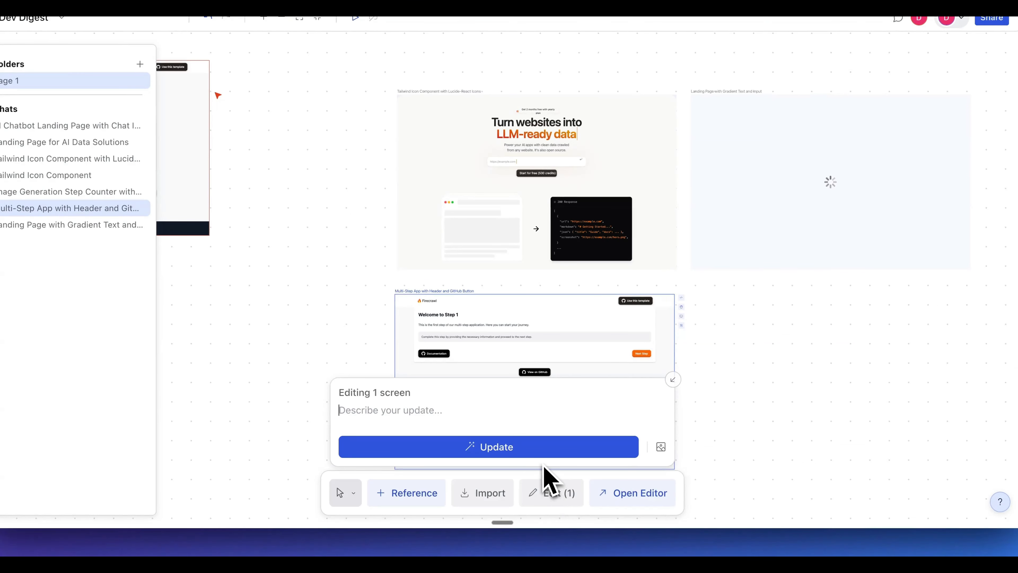
{"action": "type", "text": "I want to hav"}
{"action": "type", "text": "e more space from"}
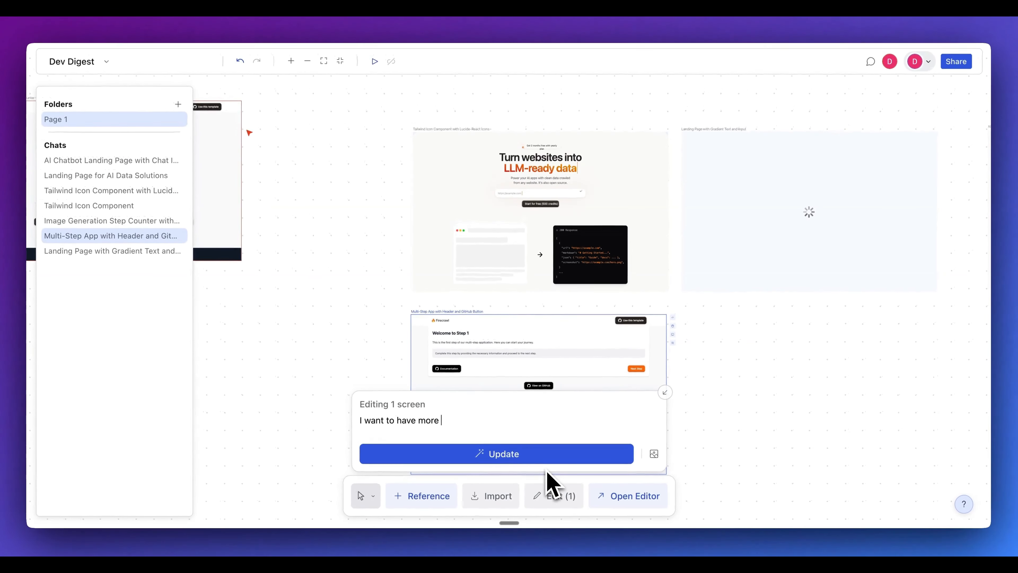
{"action": "type", "text": " the header"}
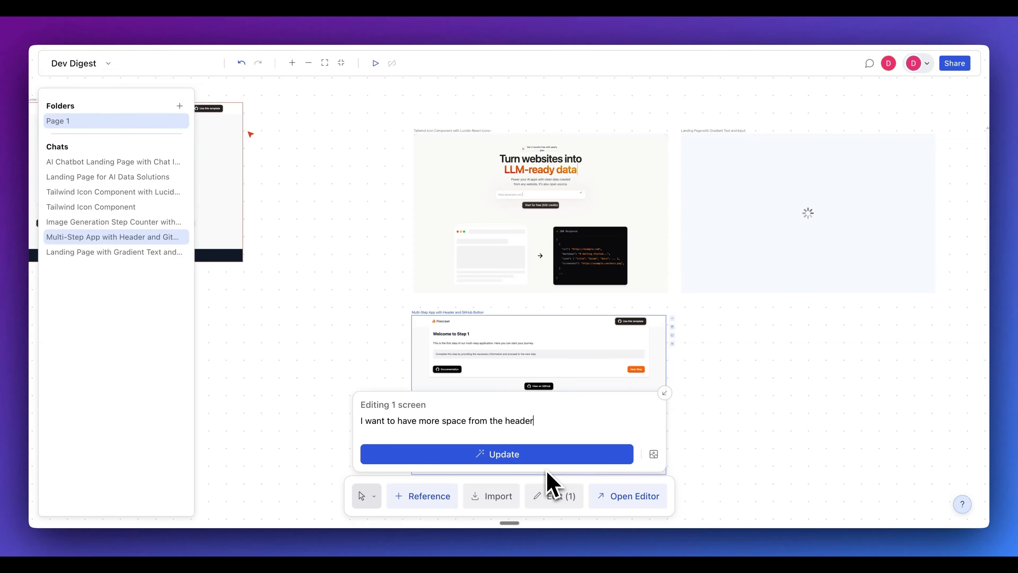
{"action": "type", "text": " to the main section"}
{"action": "left_click", "coordinate": [512, 454]}
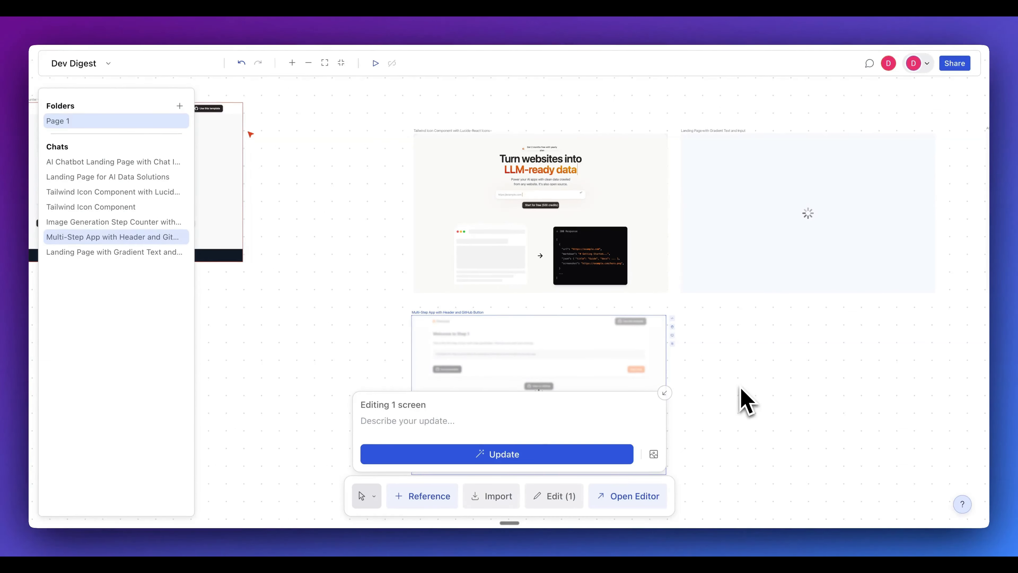
- Examine the newly generated landing page variation and the updated multi-step app screen on the canvas
{"action": "left_click", "coordinate": [823, 184]}
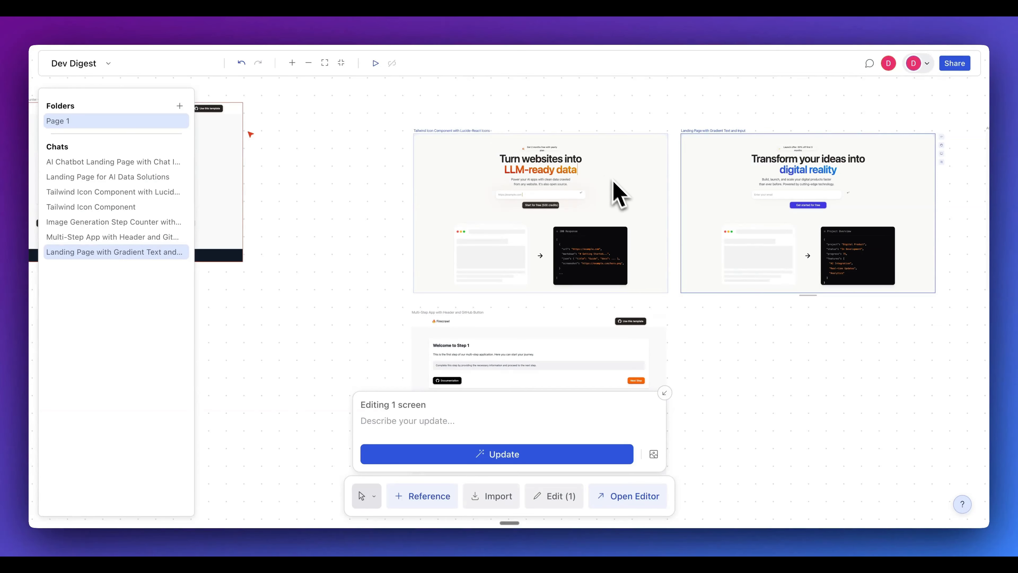
{"action": "scroll", "coordinate": [613, 192], "scroll_direction": "down", "scroll_amount": 3}
{"action": "scroll", "coordinate": [547, 319], "scroll_direction": "up", "scroll_amount": 5}
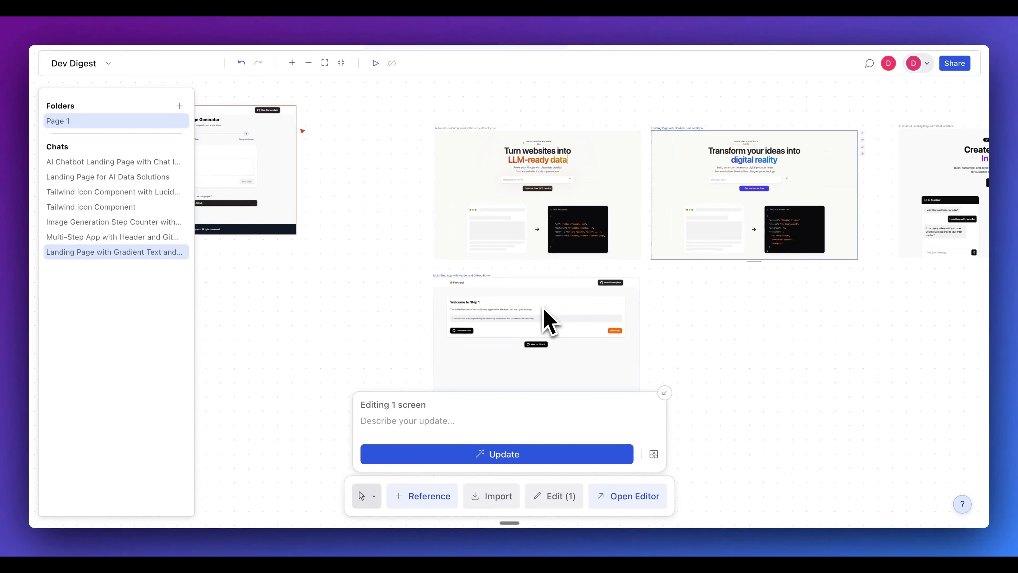
{"action": "scroll", "coordinate": [548, 319], "scroll_direction": "down", "scroll_amount": 4}
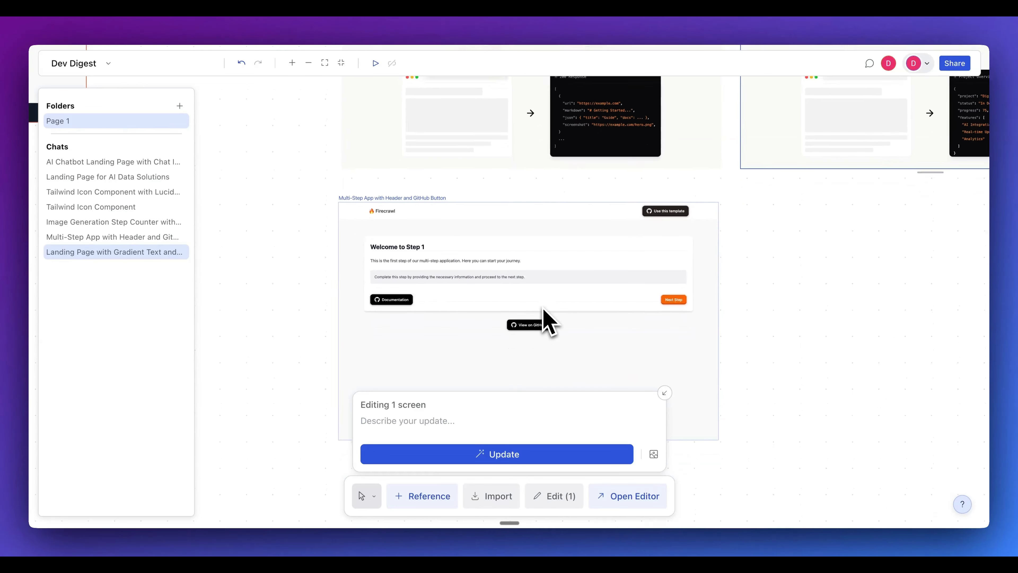